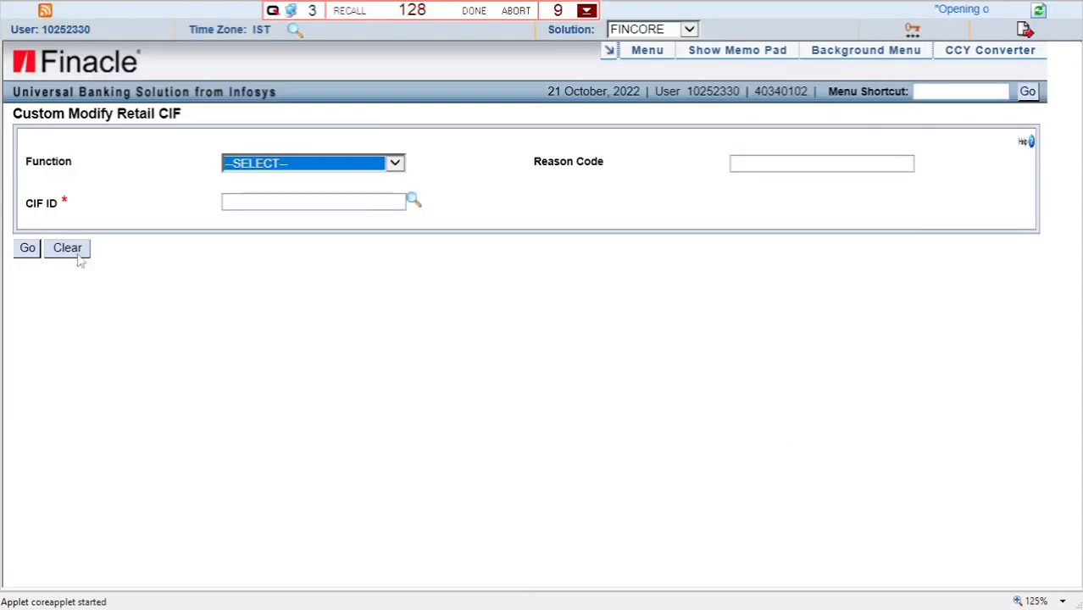
- Open the CMRC retail customer screen from the menu shortcut, discarding unsaved data
{"action": "left_click", "coordinate": [388, 376]}
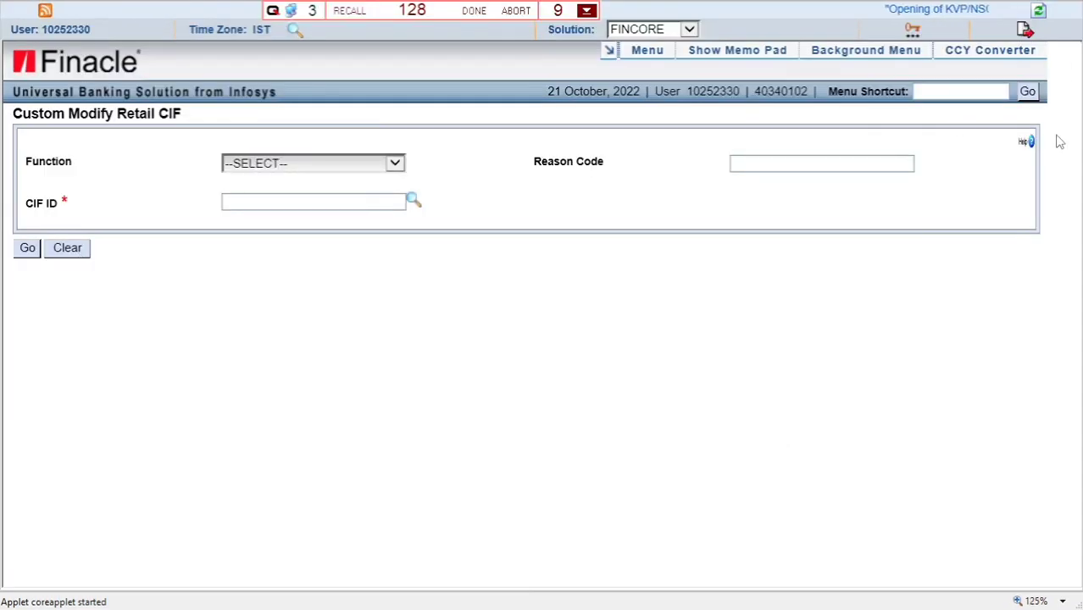
{"action": "left_click", "coordinate": [937, 96]}
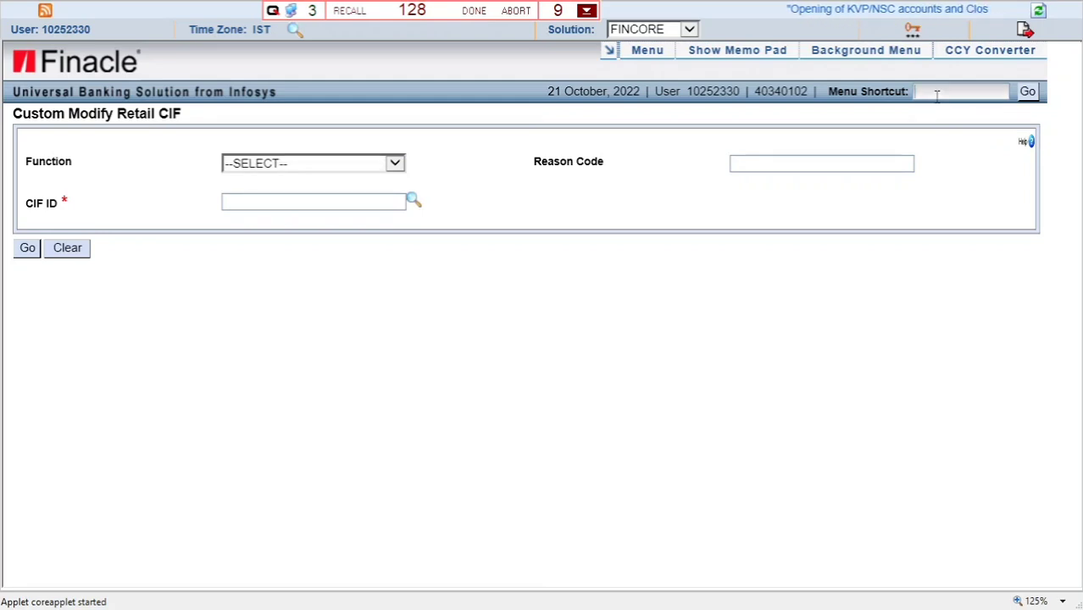
{"action": "type", "text": "CMRC"}
{"action": "key", "text": "Return"}
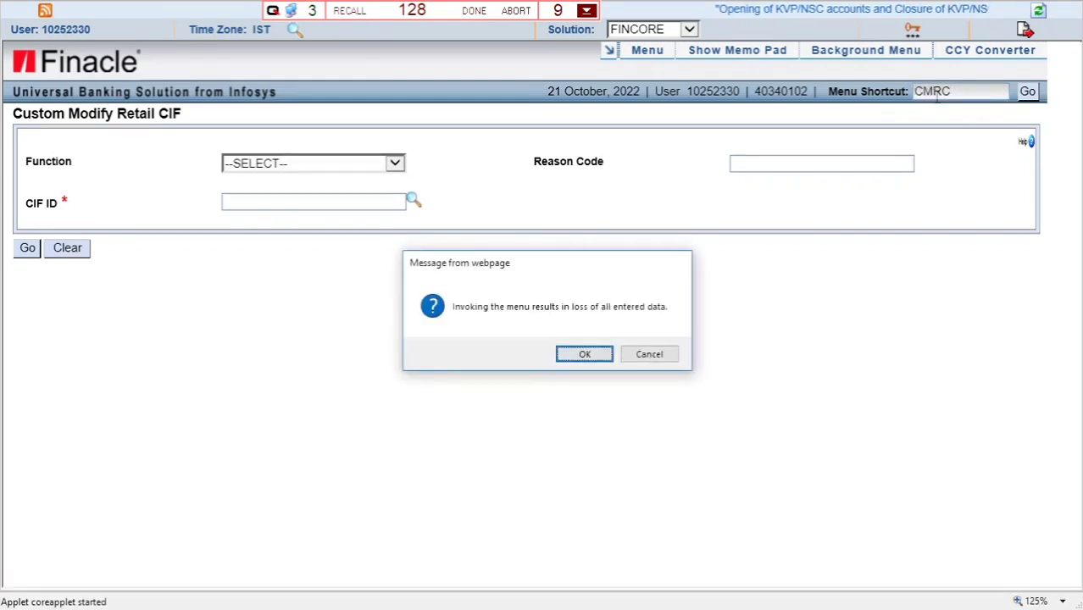
{"action": "key", "text": "Return"}
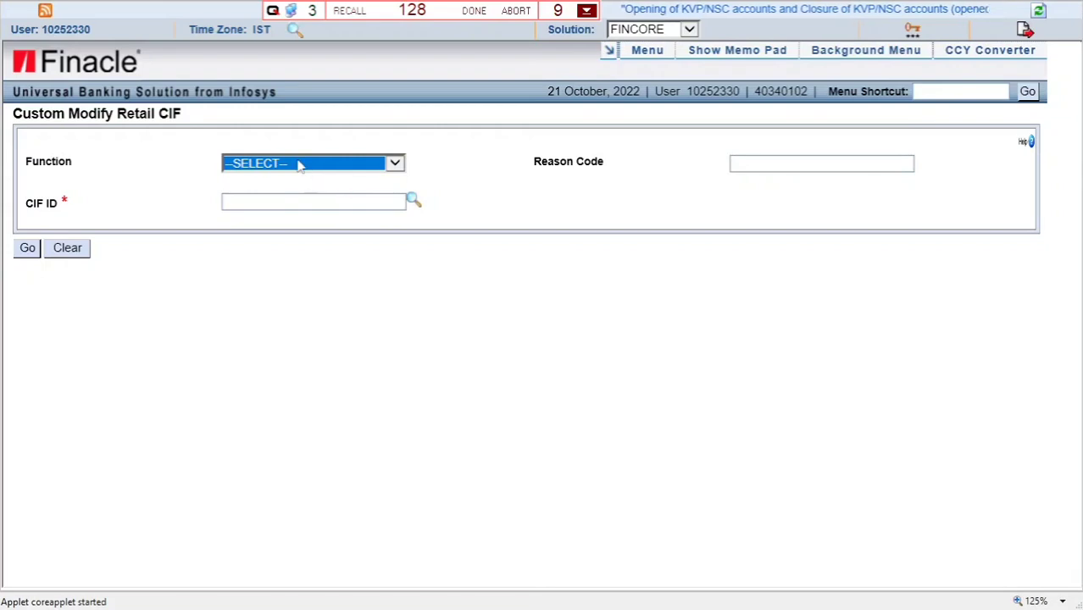
- Choose the M-MODIFY function and load the customer's record by its CIF ID
{"action": "left_click", "coordinate": [298, 165]}
{"action": "left_click", "coordinate": [287, 180]}
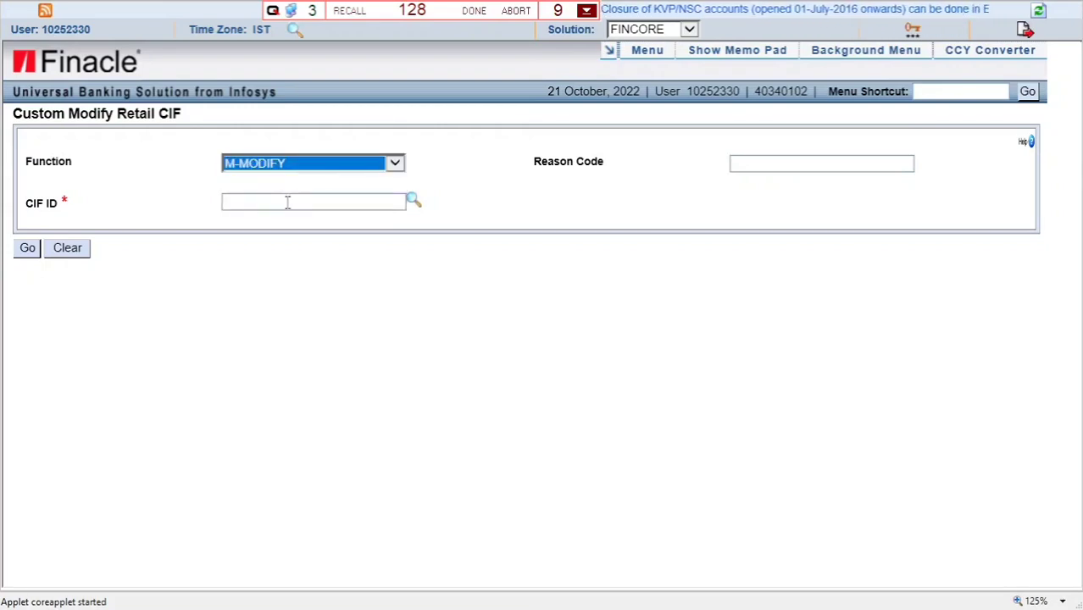
{"action": "left_click", "coordinate": [288, 203]}
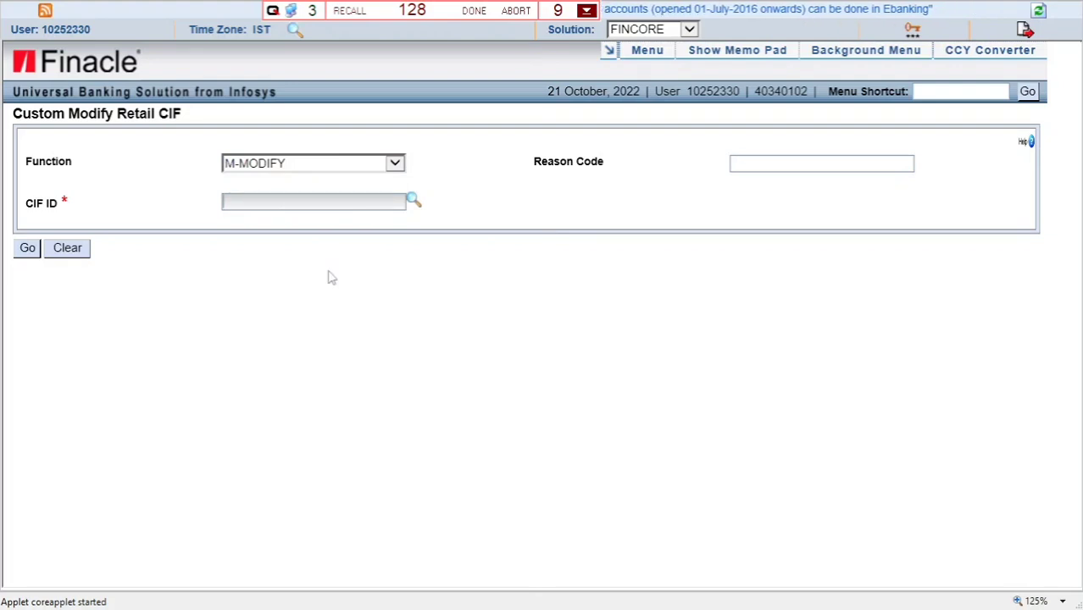
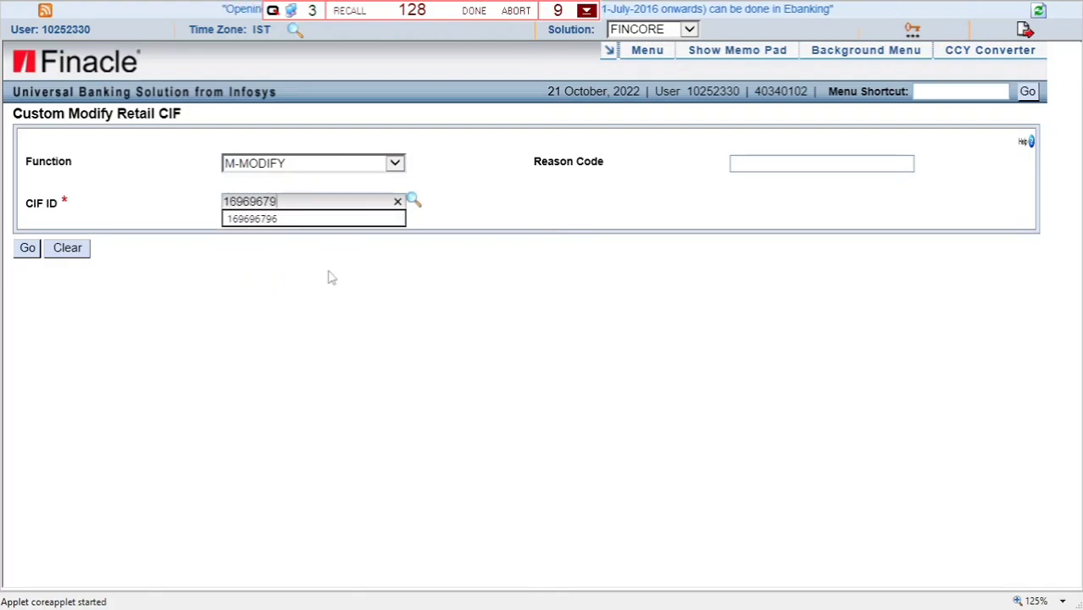
{"action": "left_click", "coordinate": [27, 248]}
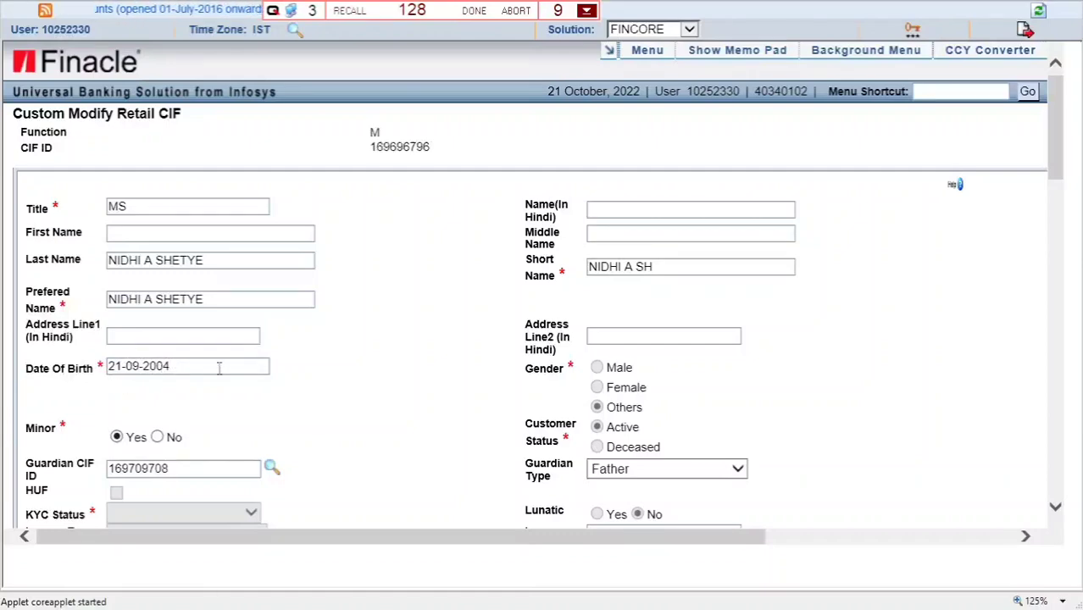
- Set Minor to No so the guardian details are cleared
{"action": "scroll", "coordinate": [387, 374], "scroll_direction": "down", "scroll_amount": 2}
{"action": "scroll", "coordinate": [387, 375], "scroll_direction": "down", "scroll_amount": 10}
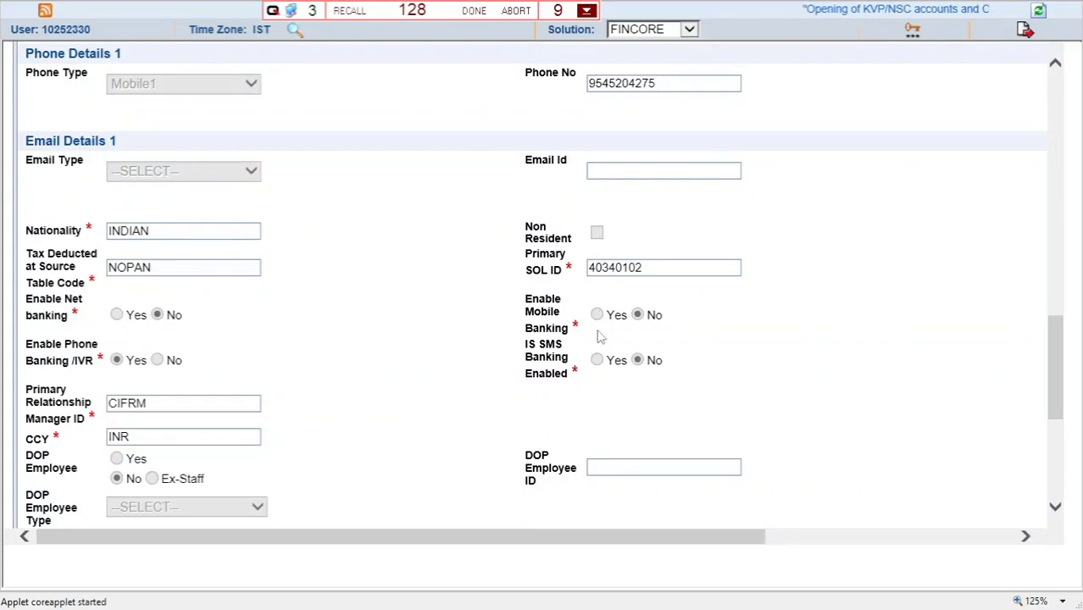
{"action": "scroll", "coordinate": [440, 395], "scroll_direction": "down", "scroll_amount": 3}
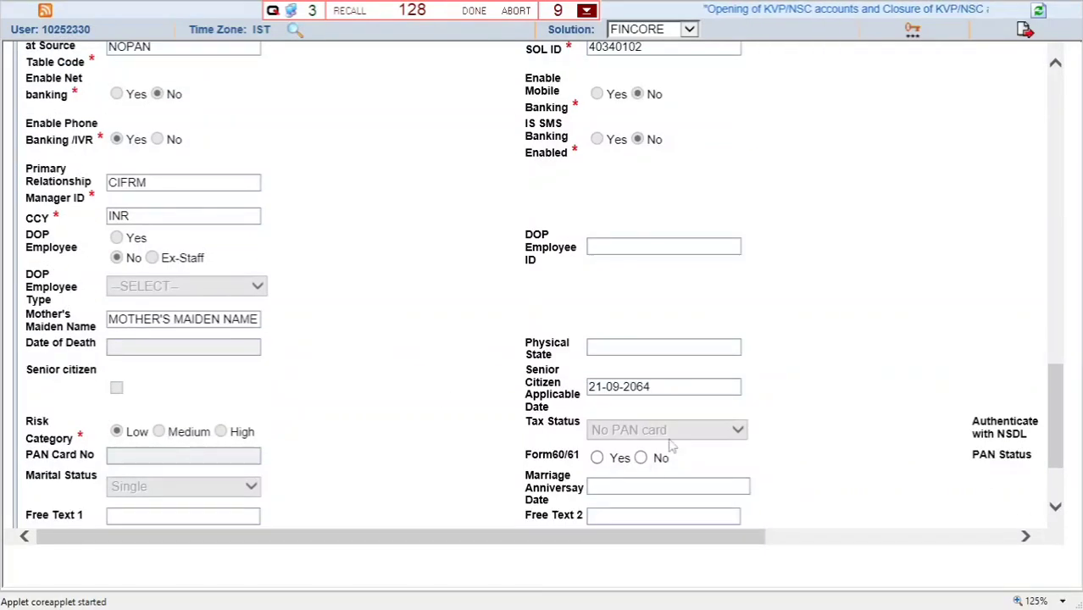
{"action": "scroll", "coordinate": [505, 483], "scroll_direction": "up", "scroll_amount": 15}
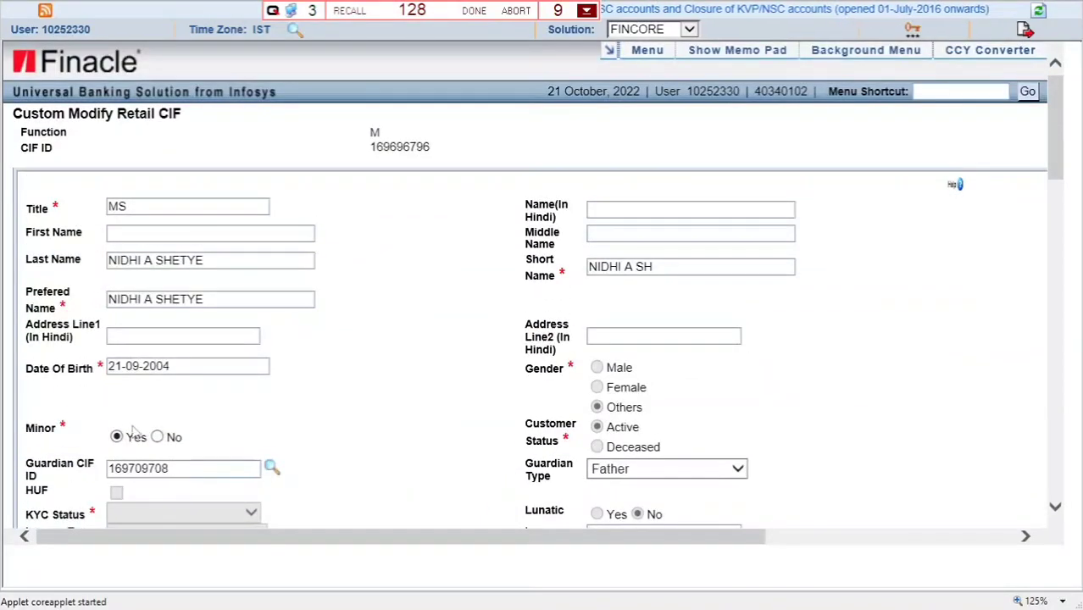
{"action": "left_click_drag", "start_coordinate": [25, 368], "coordinate": [97, 368]}
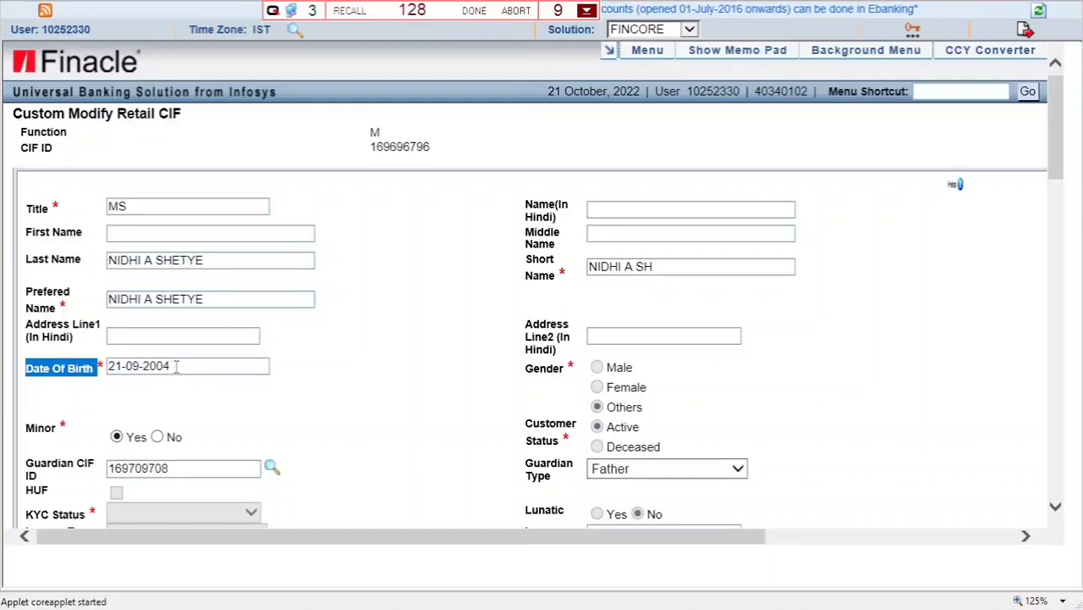
{"action": "left_click", "coordinate": [202, 406]}
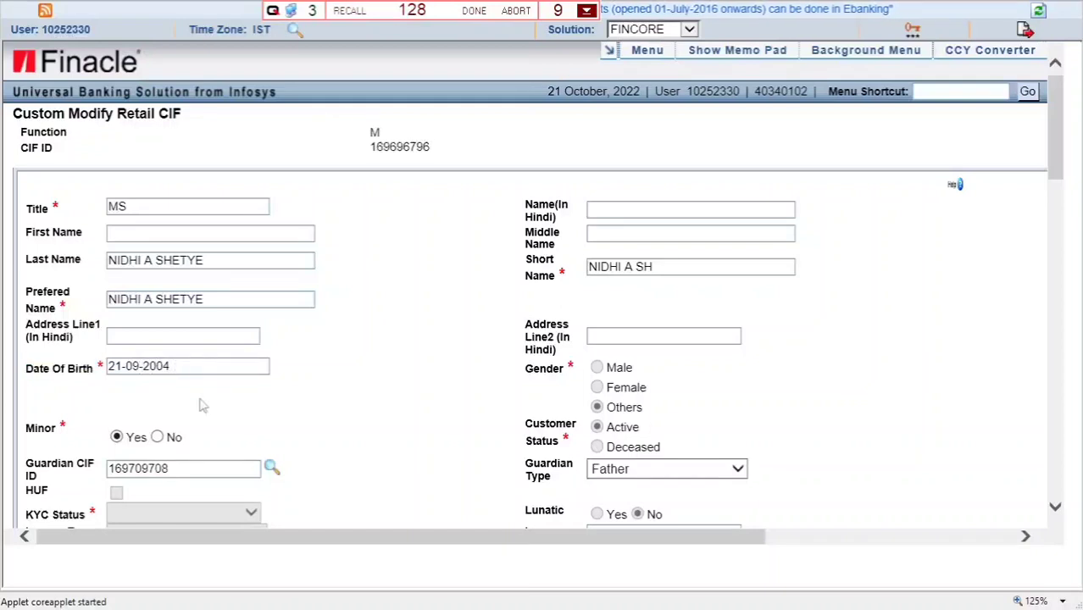
{"action": "left_click", "coordinate": [157, 437]}
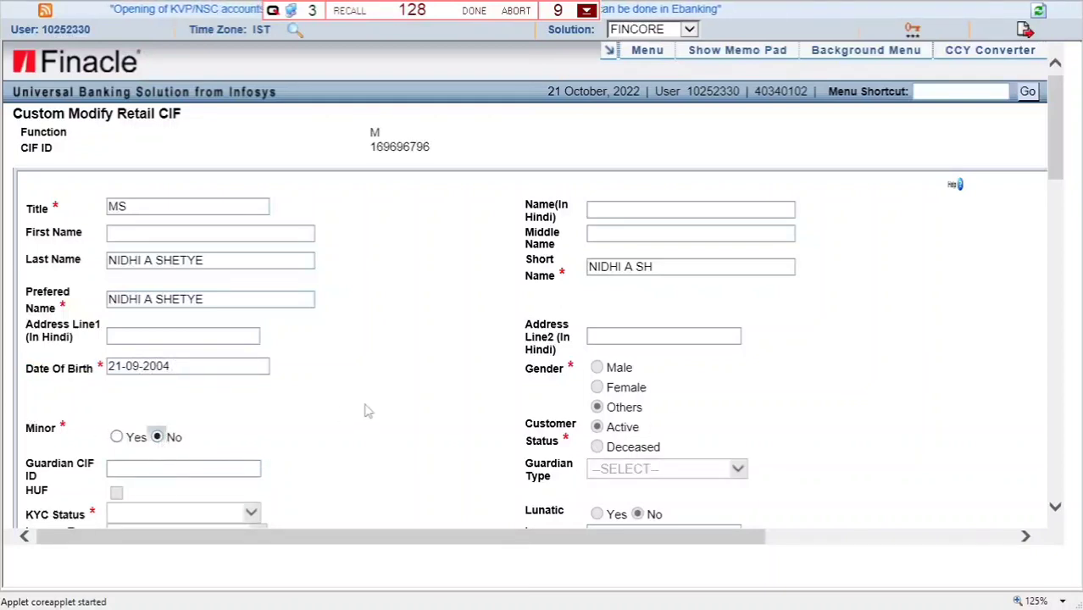
- Submit the modified CIF, which is rejected for a missing PAN or Form 60/61
{"action": "scroll", "coordinate": [359, 411], "scroll_direction": "down", "scroll_amount": 3}
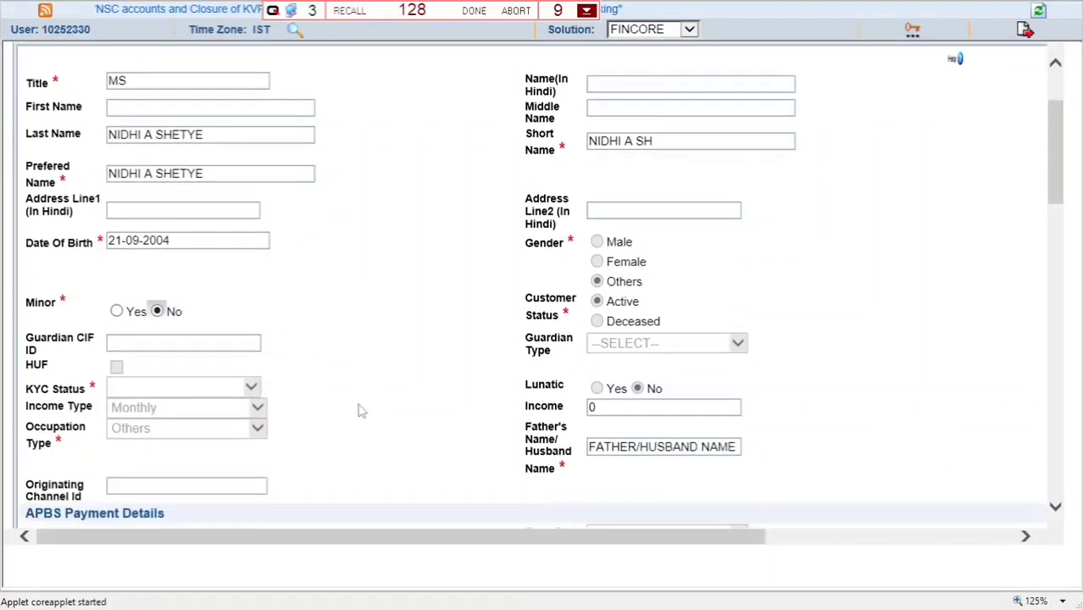
{"action": "scroll", "coordinate": [358, 411], "scroll_direction": "down", "scroll_amount": 12}
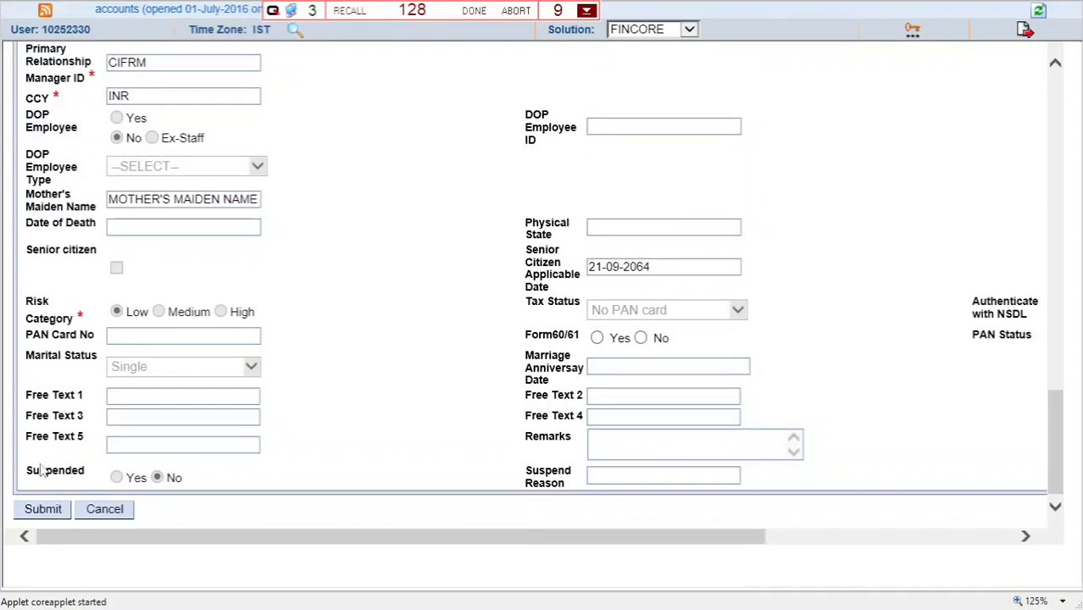
{"action": "scroll", "coordinate": [163, 354], "scroll_direction": "up", "scroll_amount": 2}
{"action": "scroll", "coordinate": [164, 354], "scroll_direction": "up", "scroll_amount": 1}
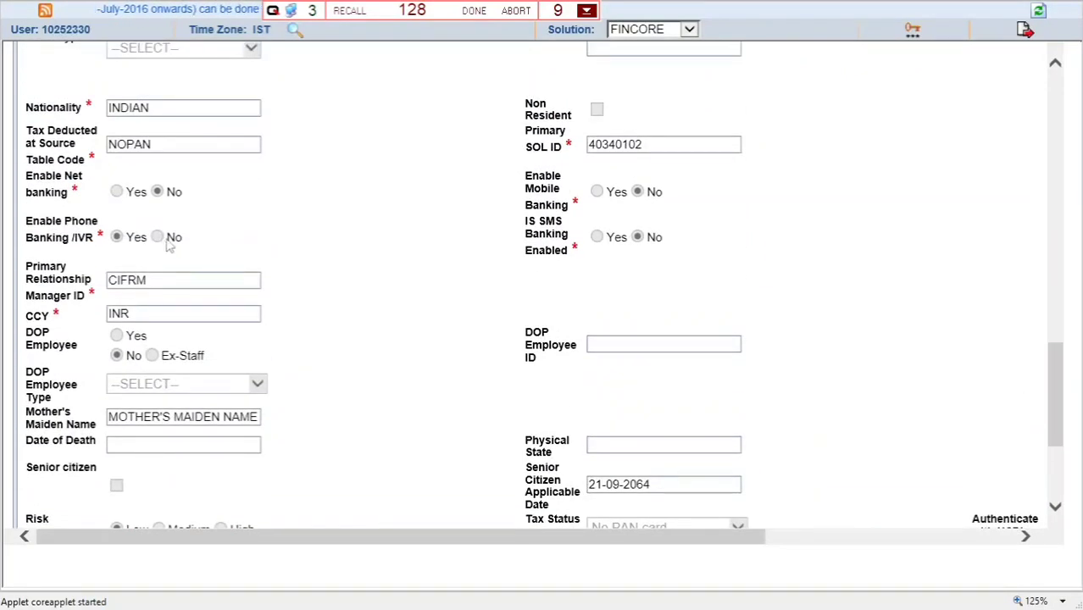
{"action": "scroll", "coordinate": [354, 469], "scroll_direction": "down", "scroll_amount": 2}
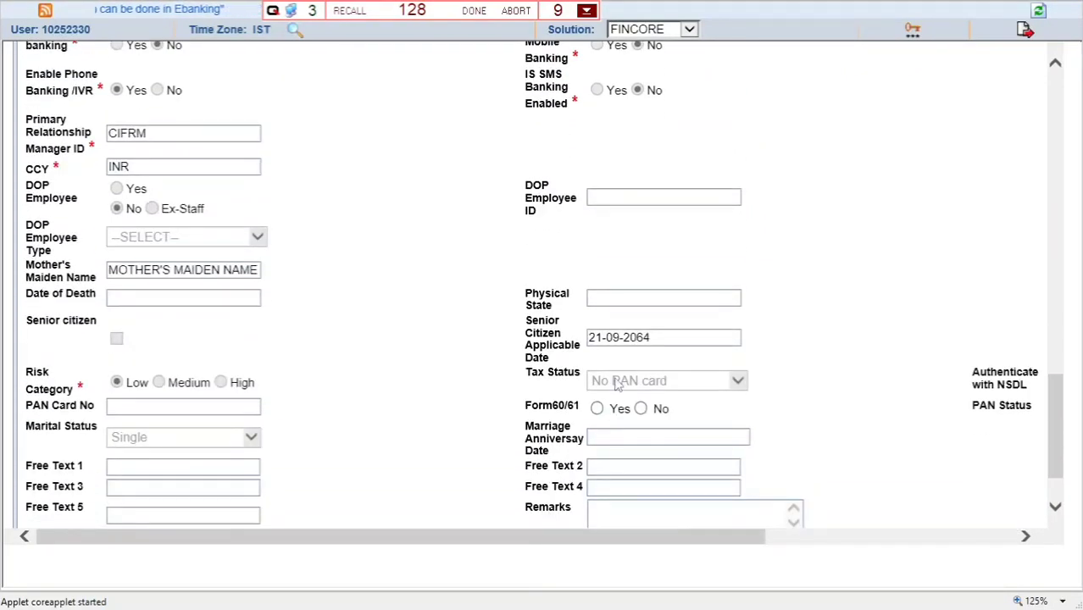
{"action": "scroll", "coordinate": [354, 469], "scroll_direction": "down", "scroll_amount": 1}
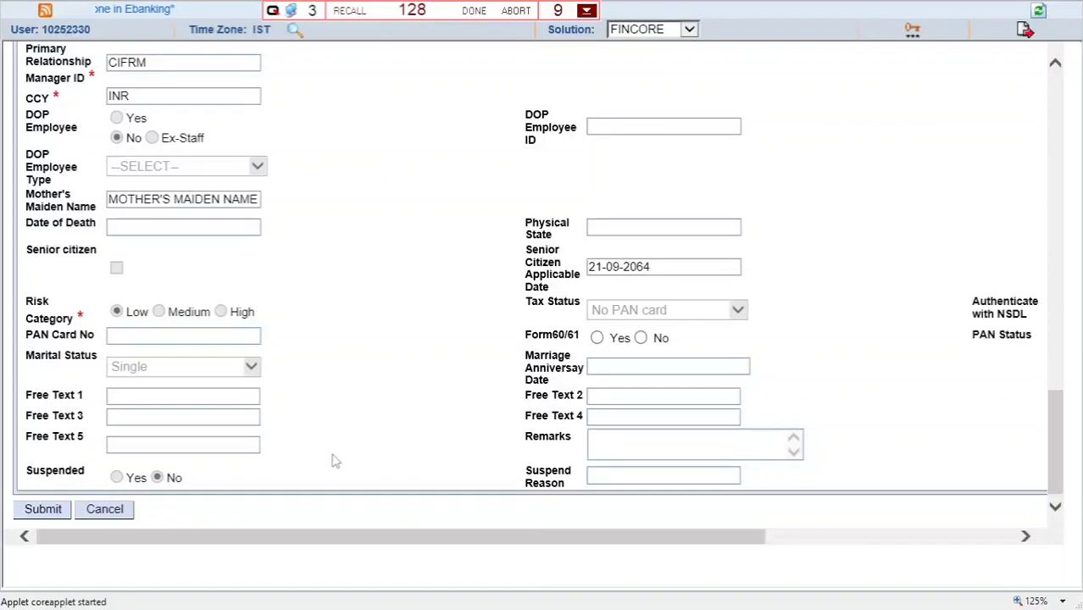
{"action": "left_click", "coordinate": [44, 509]}
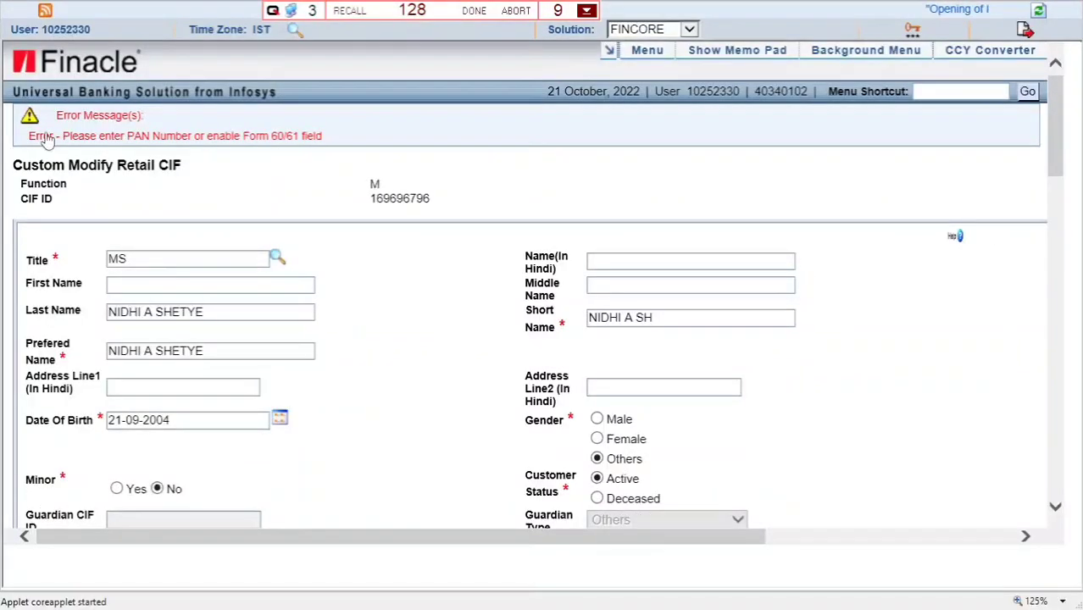
- Set tax status to PAN Card Available, enter the customer's PAN number, and set Risk Category to Medium
{"action": "scroll", "coordinate": [411, 452], "scroll_direction": "down", "scroll_amount": 3}
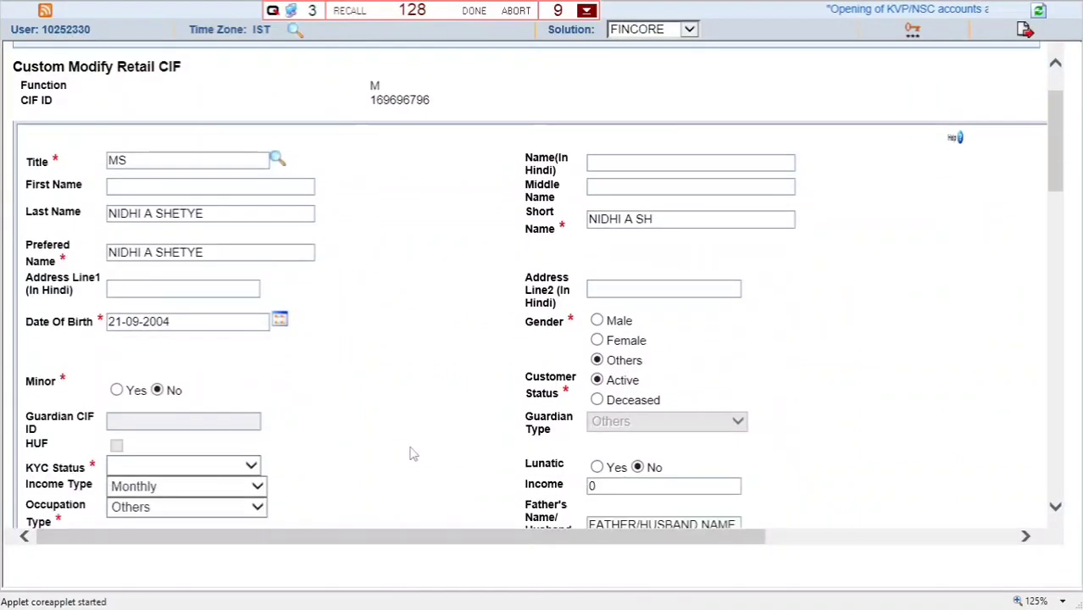
{"action": "scroll", "coordinate": [407, 455], "scroll_direction": "down", "scroll_amount": 12}
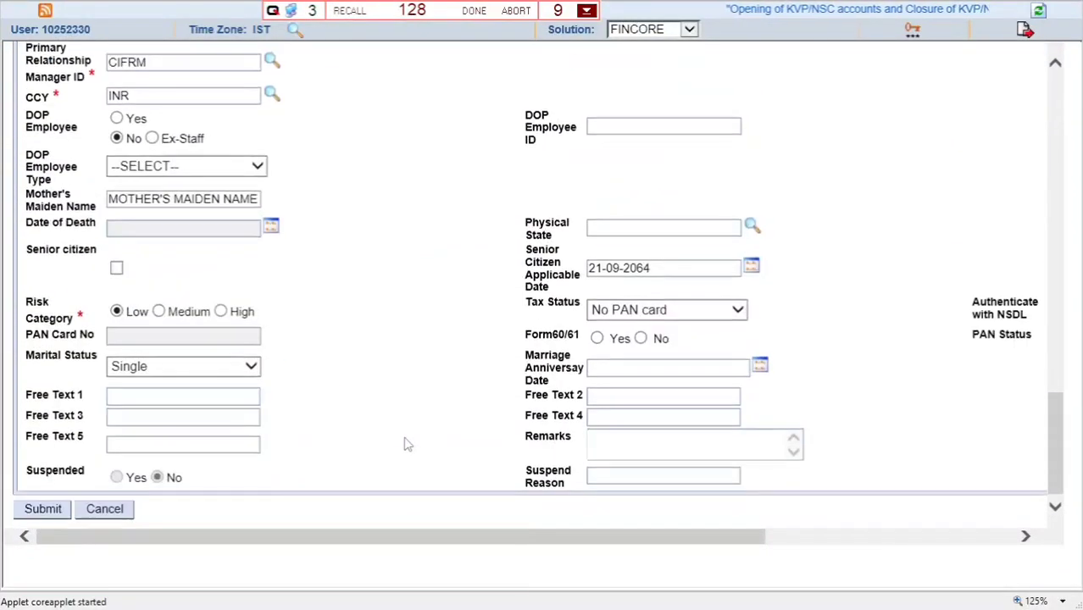
{"action": "left_click", "coordinate": [631, 311]}
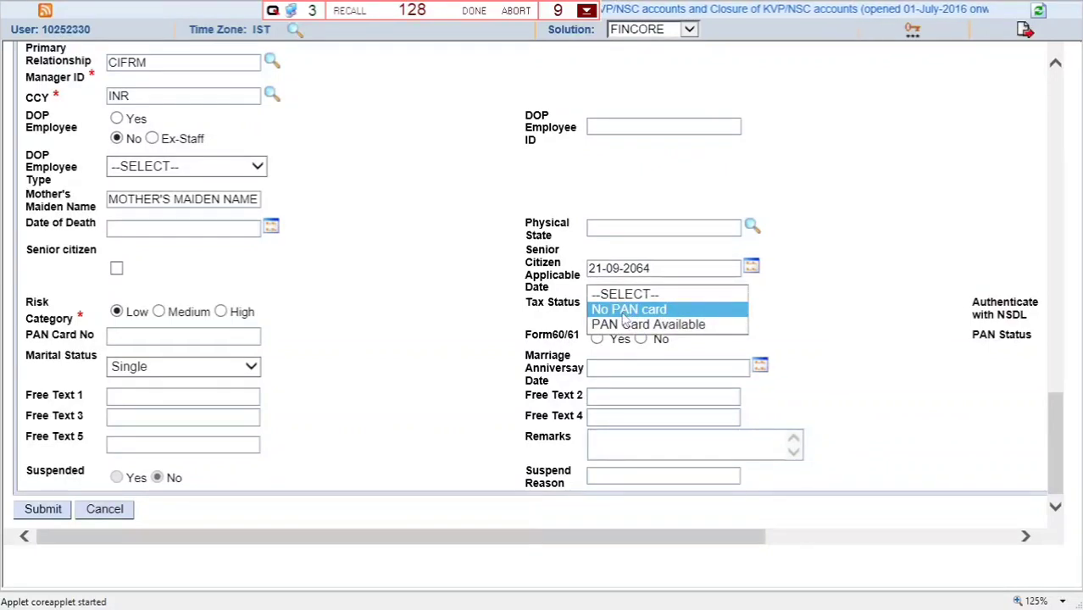
{"action": "left_click", "coordinate": [654, 325]}
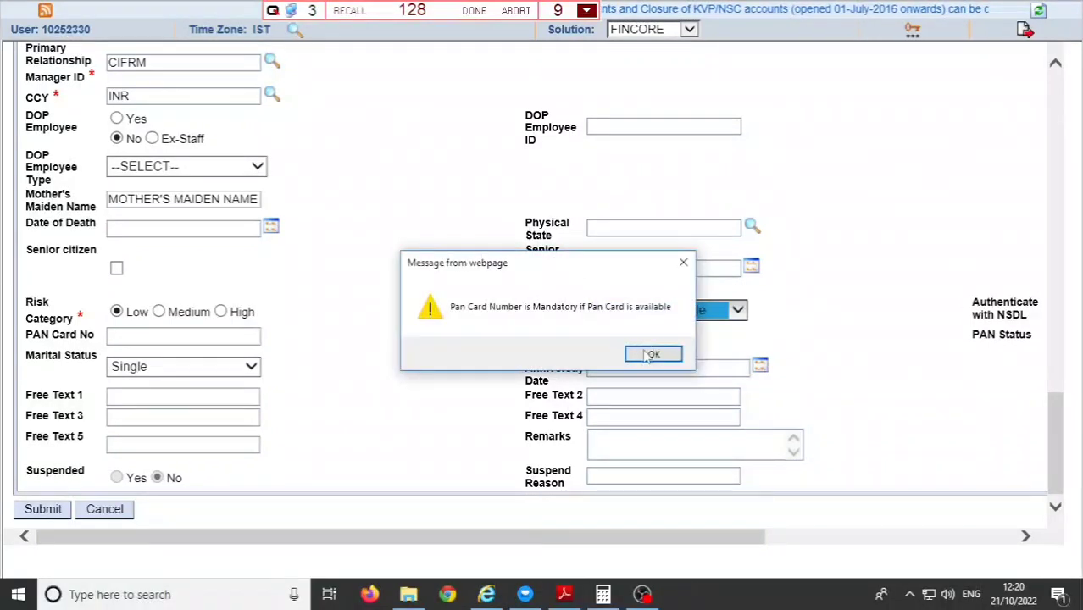
{"action": "left_click", "coordinate": [638, 355]}
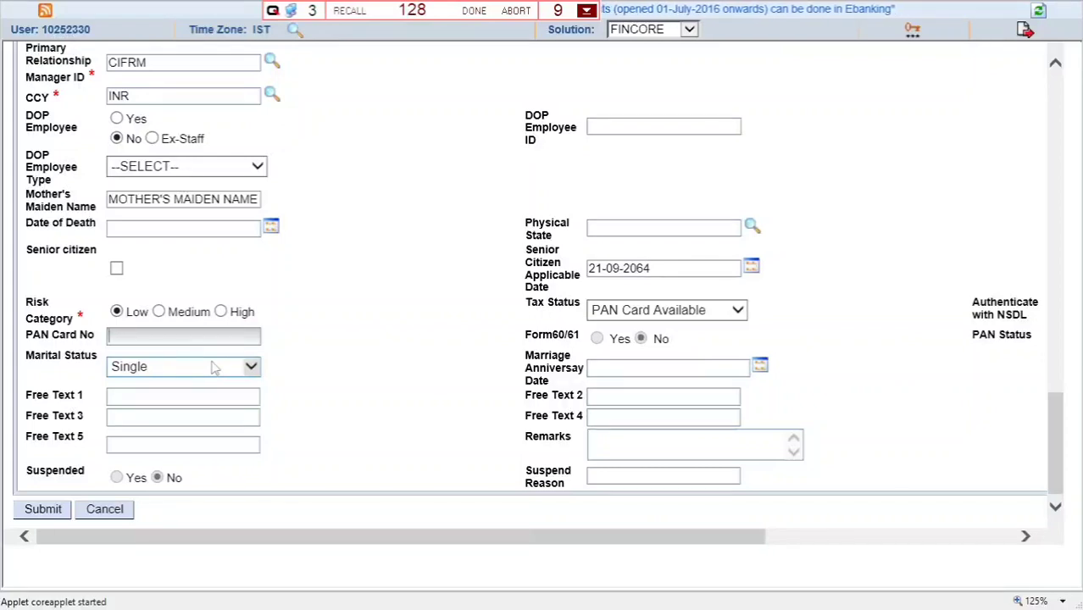
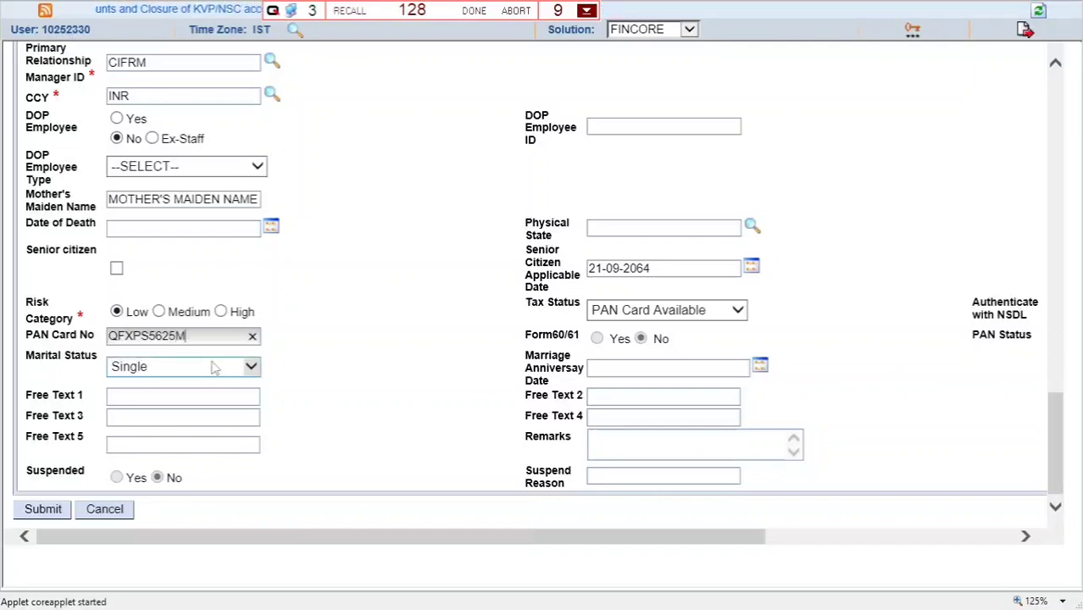
{"action": "key", "text": "Tab"}
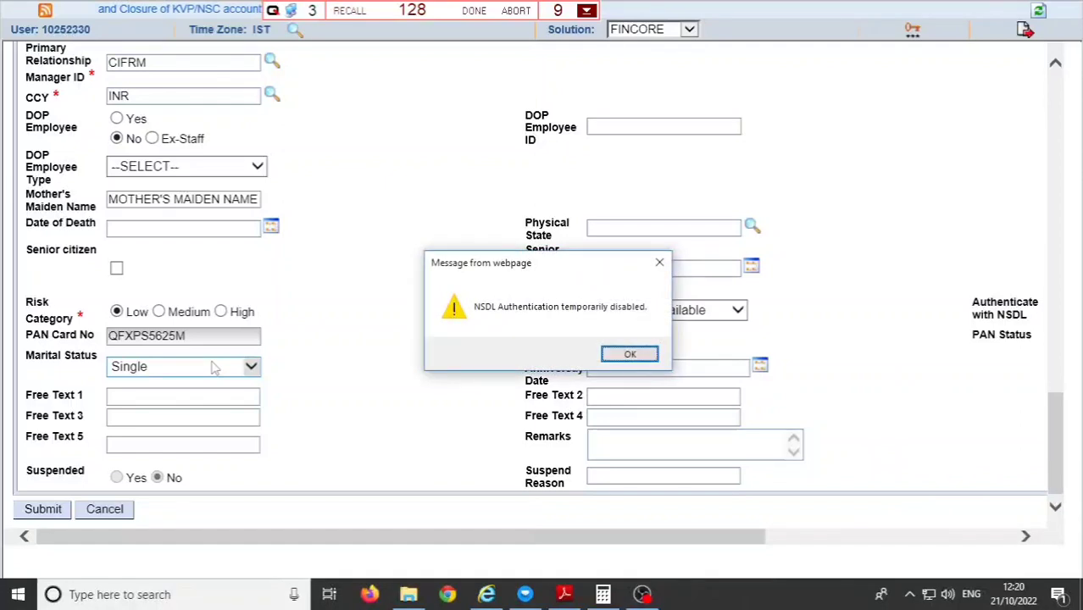
{"action": "key", "text": "Return"}
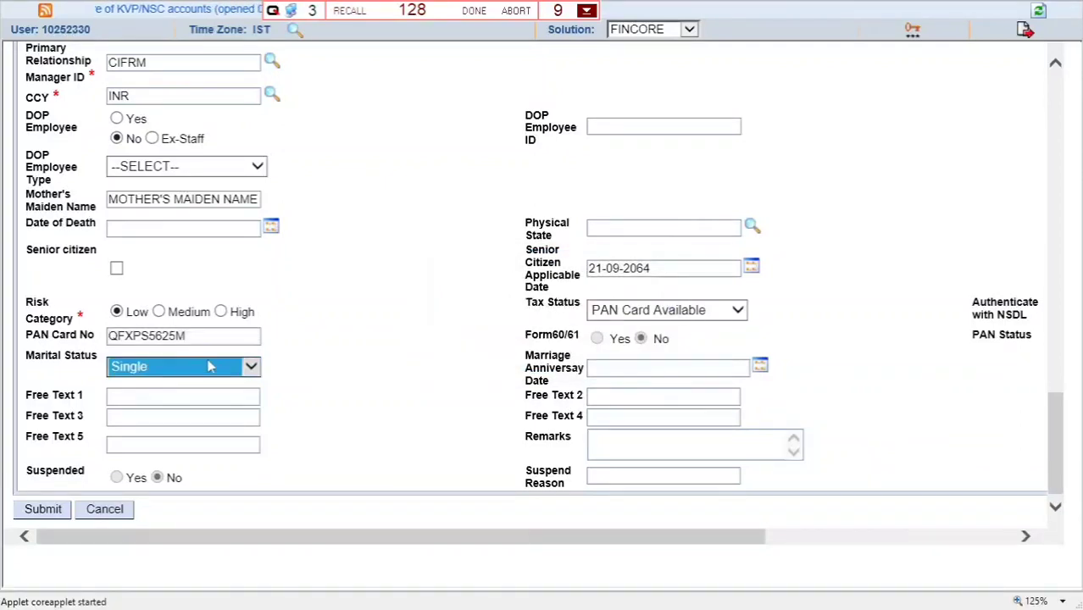
{"action": "left_click", "coordinate": [159, 311]}
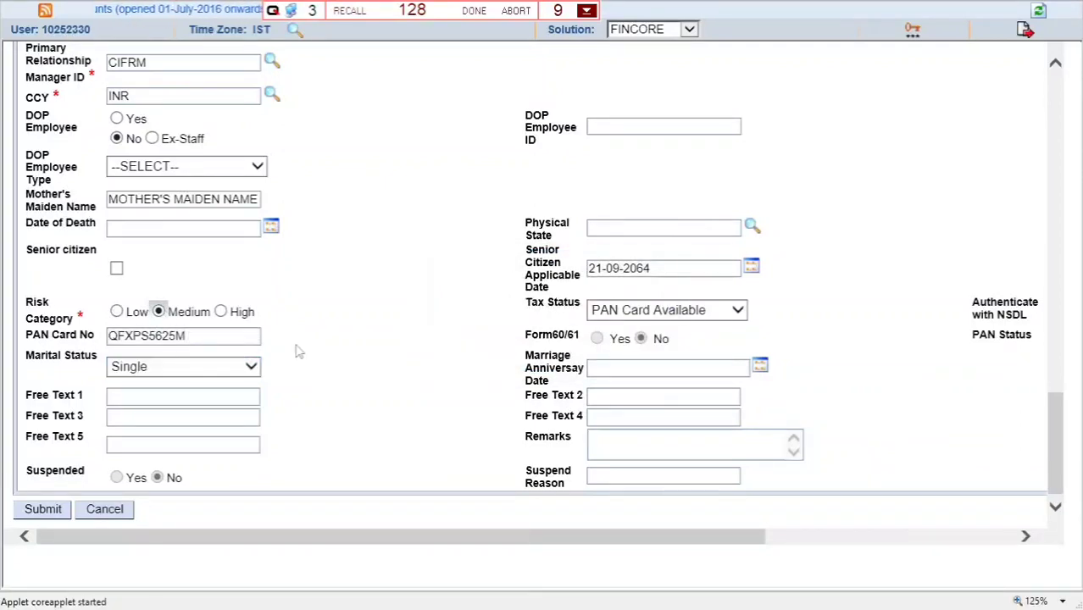
- Set Enable Phone Banking/IVR to No and change the TDS Table Code from NOPAN to TDSNR
{"action": "scroll", "coordinate": [298, 351], "scroll_direction": "up", "scroll_amount": 5}
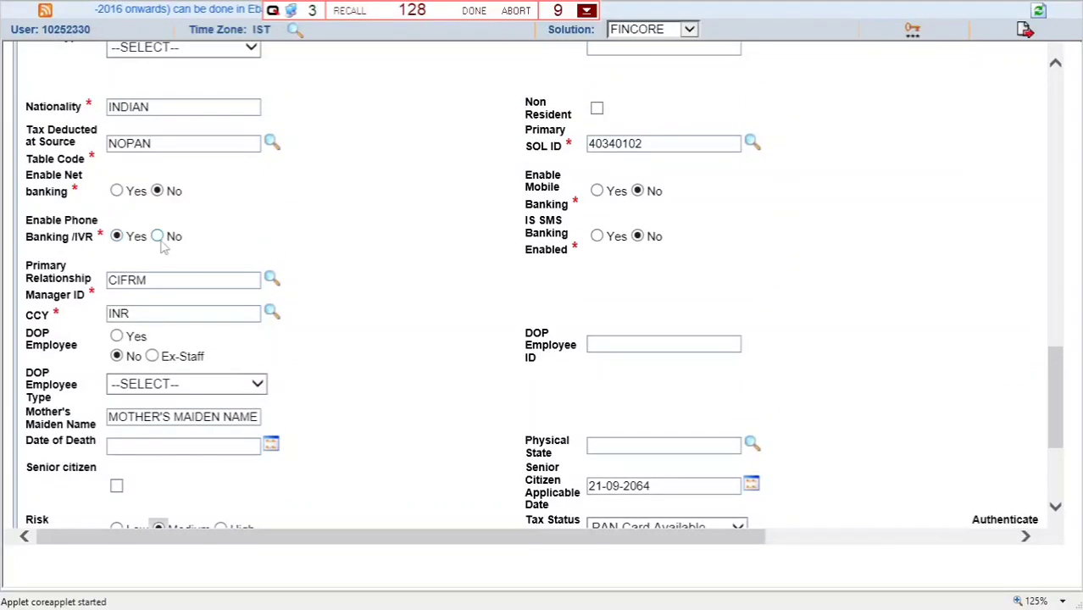
{"action": "left_click", "coordinate": [159, 238]}
{"action": "left_click_drag", "start_coordinate": [193, 144], "coordinate": [76, 136]}
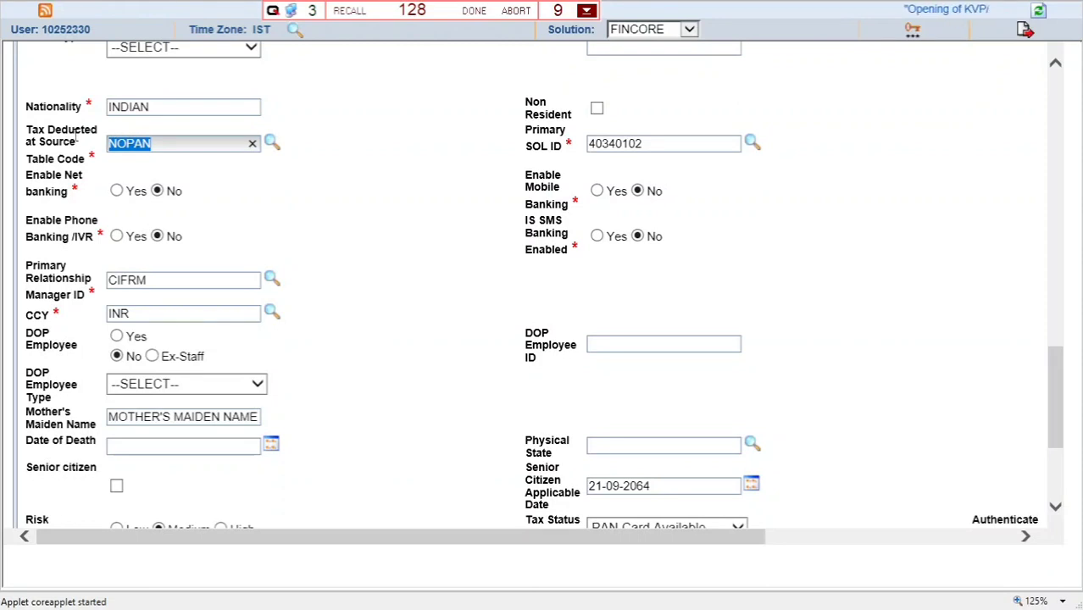
{"action": "type", "text": "TDSN"}
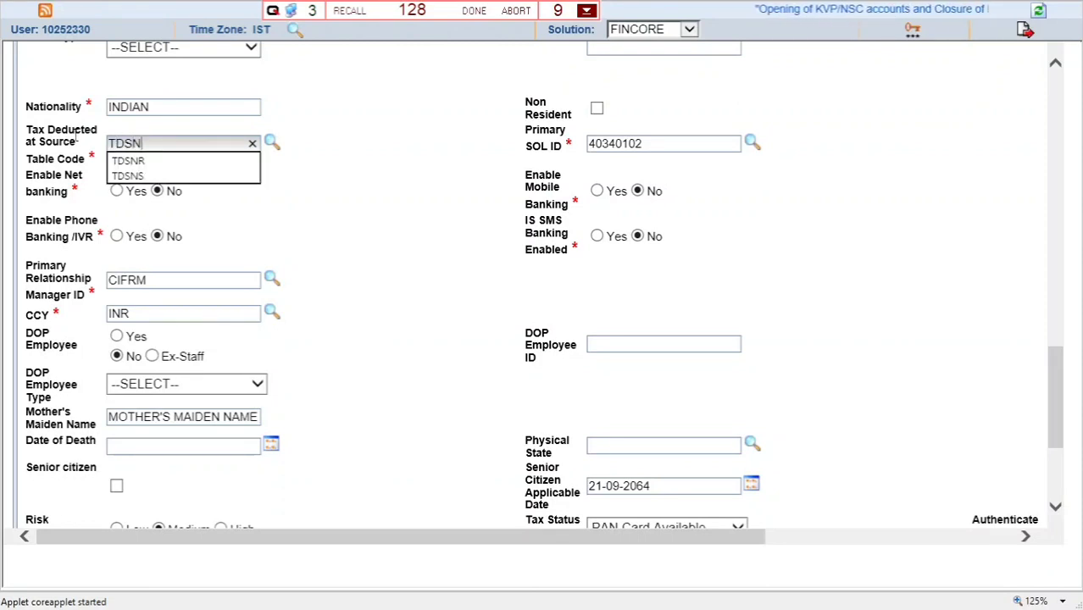
{"action": "key", "text": "Down"}
{"action": "key", "text": "Return"}
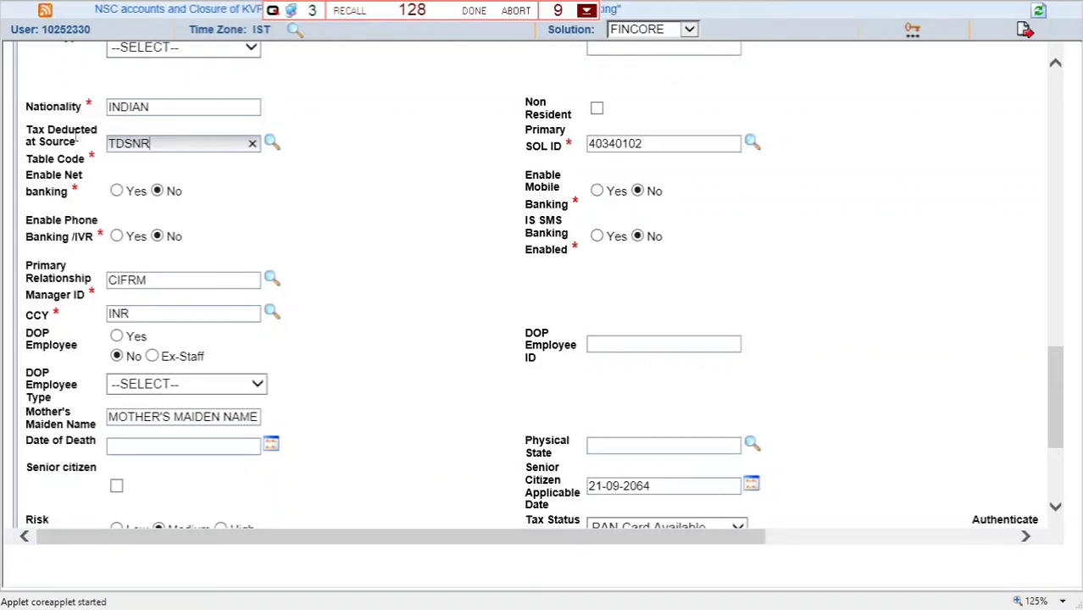
{"action": "key", "text": "Tab"}
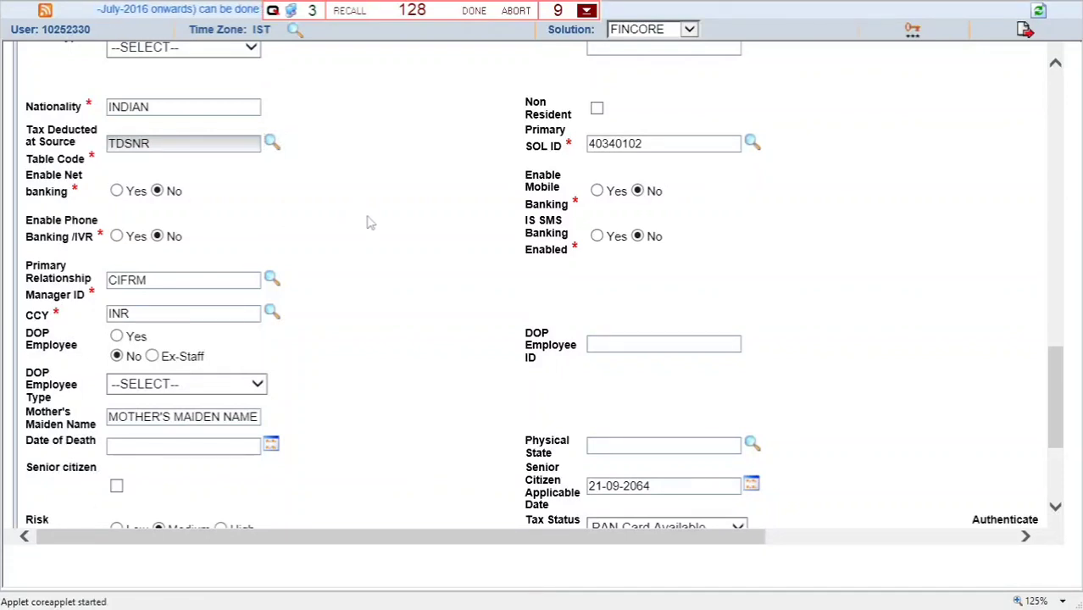
{"action": "scroll", "coordinate": [368, 237], "scroll_direction": "up", "scroll_amount": 1}
- Replace the old mobile phone number with the customer's new mobile number
{"action": "scroll", "coordinate": [373, 300], "scroll_direction": "up", "scroll_amount": 3}
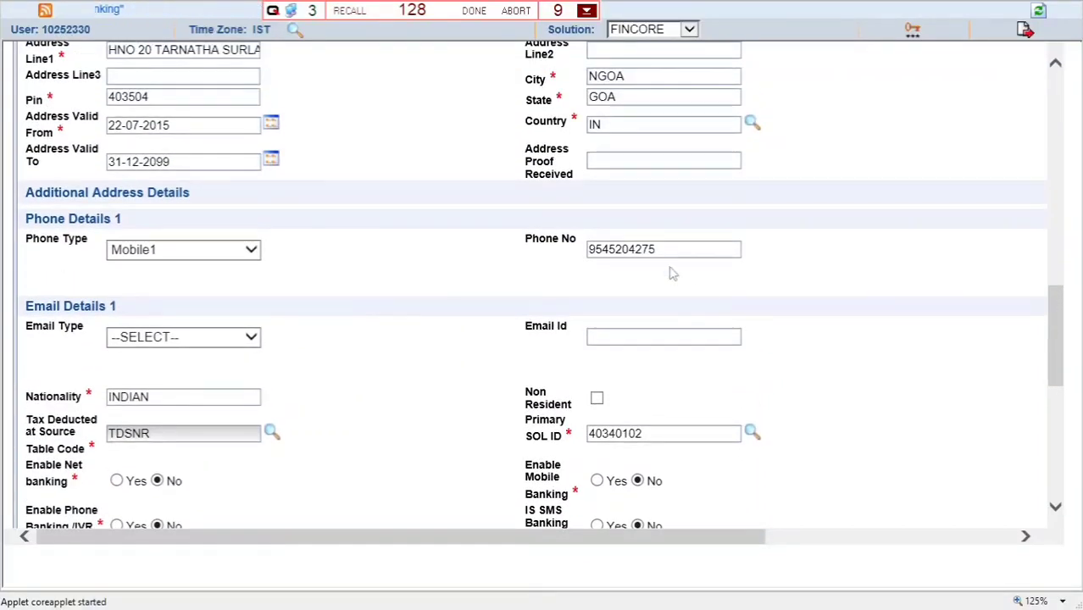
{"action": "left_click_drag", "start_coordinate": [665, 249], "coordinate": [491, 247]}
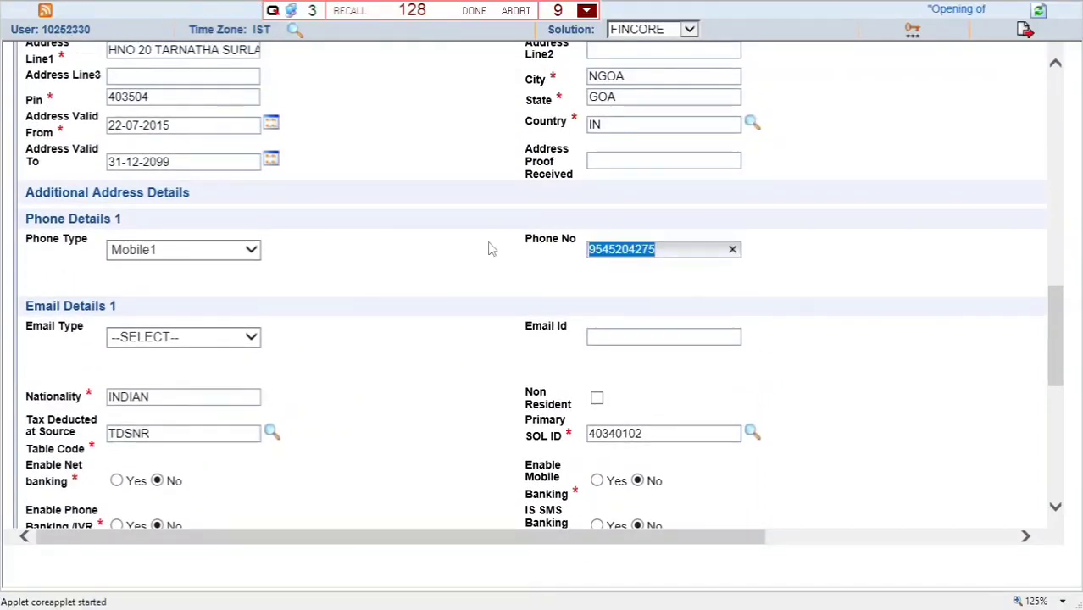
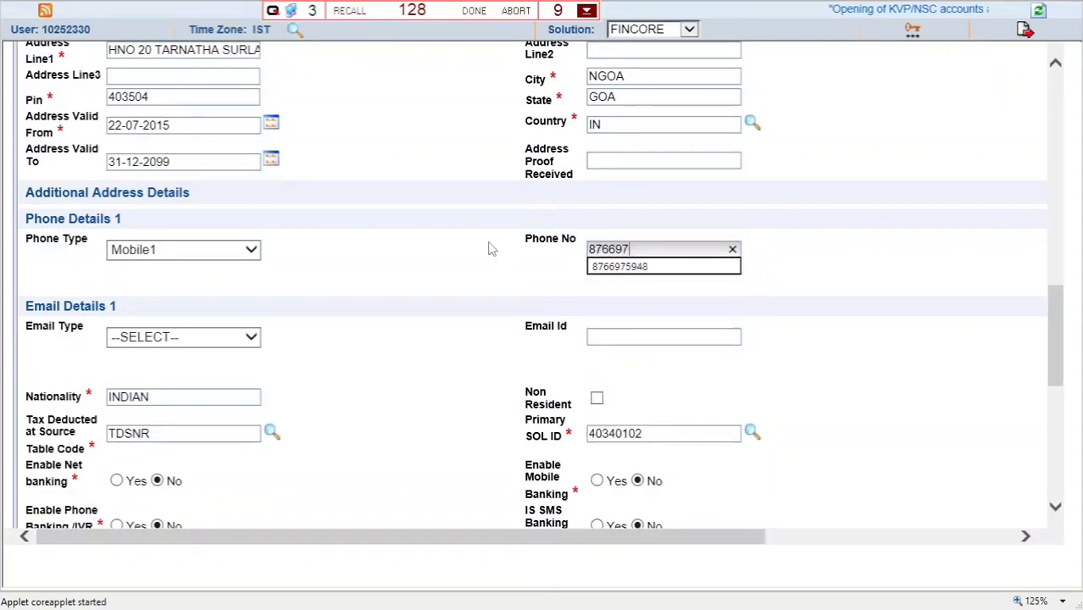
{"action": "key", "text": "Tab"}
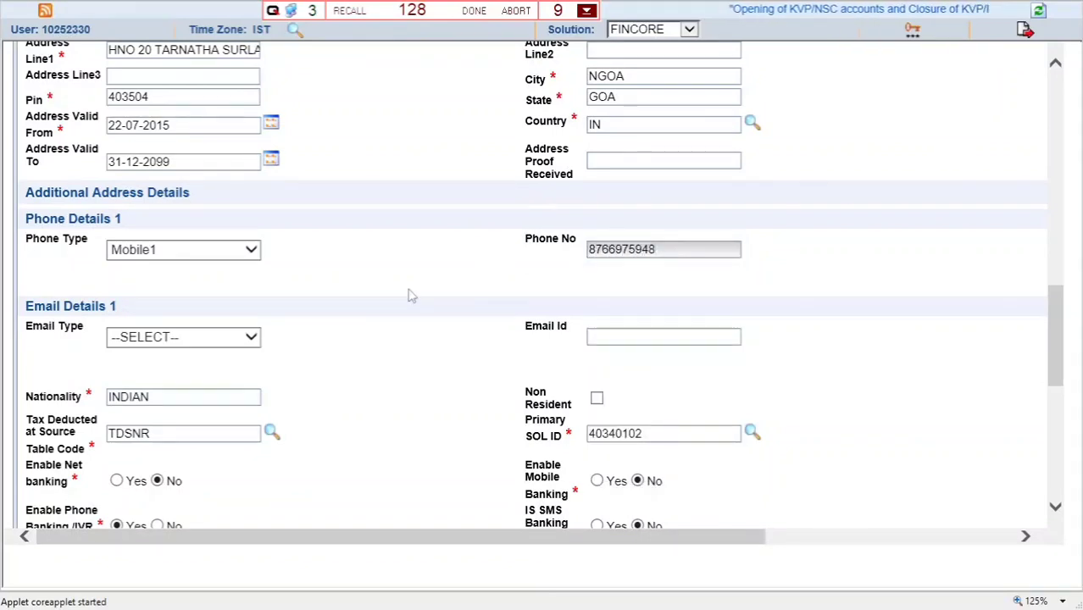
- Expand the Additional Document Details section of the form
{"action": "left_click_drag", "start_coordinate": [677, 538], "coordinate": [611, 562]}
{"action": "scroll", "coordinate": [363, 435], "scroll_direction": "up", "scroll_amount": 5}
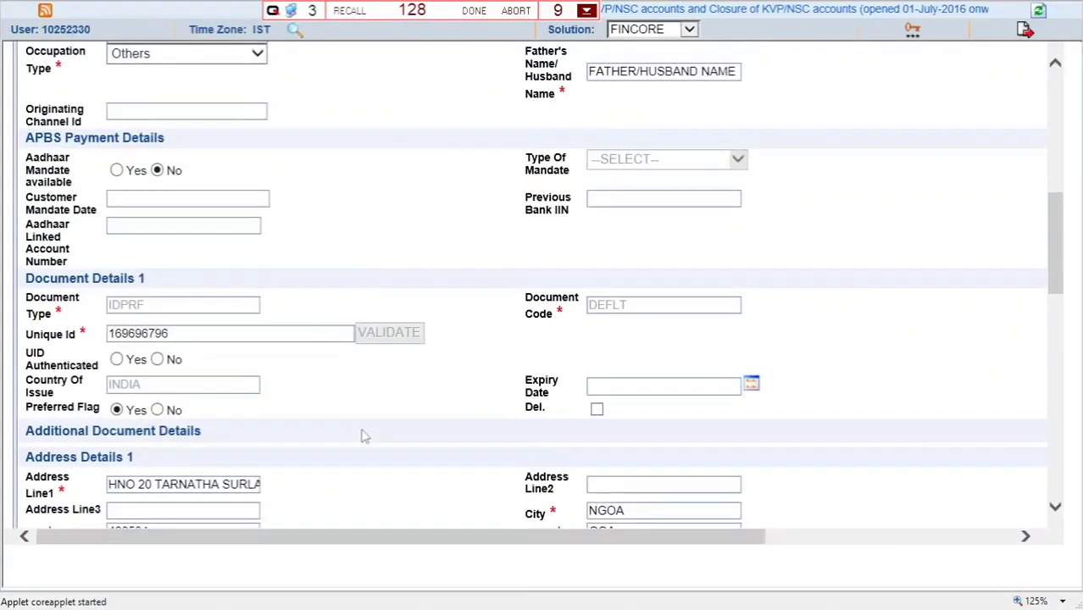
{"action": "scroll", "coordinate": [780, 481], "scroll_direction": "up", "scroll_amount": 1}
{"action": "scroll", "coordinate": [1033, 476], "scroll_direction": "down", "scroll_amount": 2}
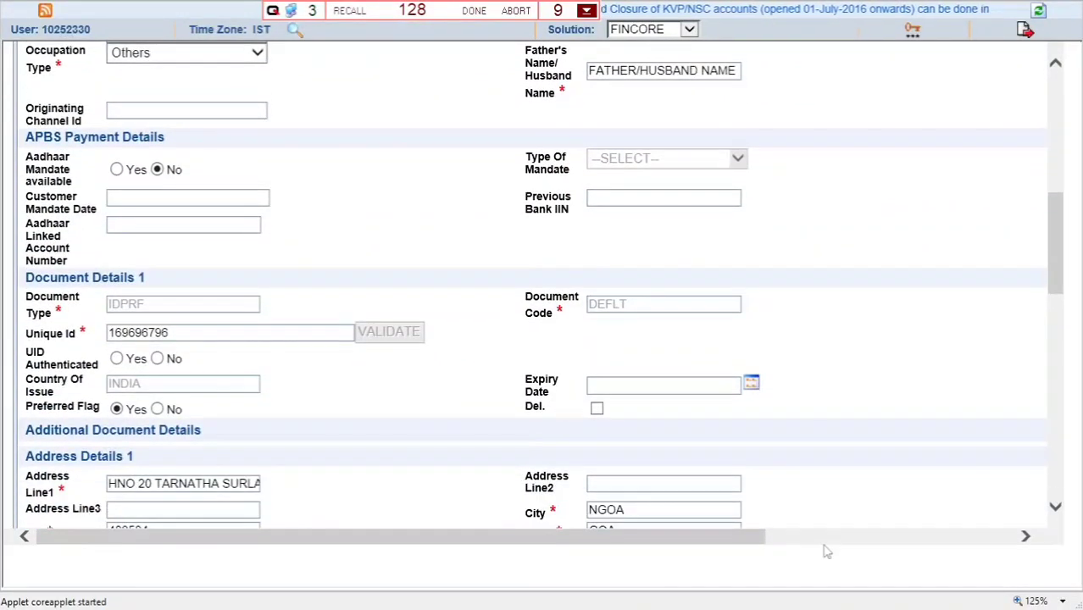
{"action": "left_click_drag", "start_coordinate": [737, 551], "coordinate": [975, 534]}
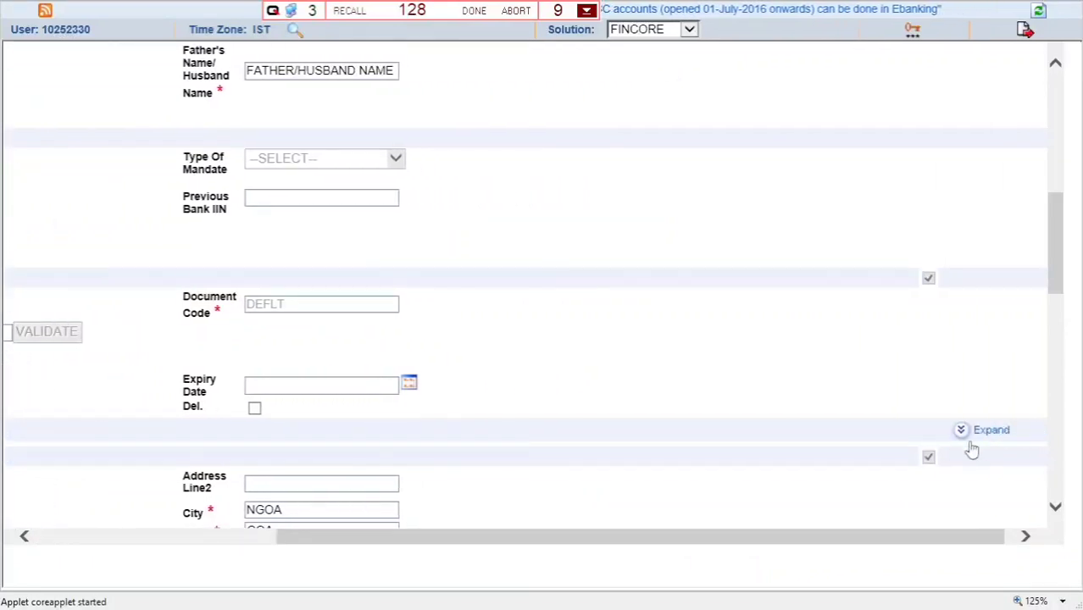
{"action": "left_click", "coordinate": [964, 434]}
- Set Document 1's Preferred Flag to No and mark it for deletion
{"action": "left_click_drag", "start_coordinate": [922, 569], "coordinate": [590, 564]}
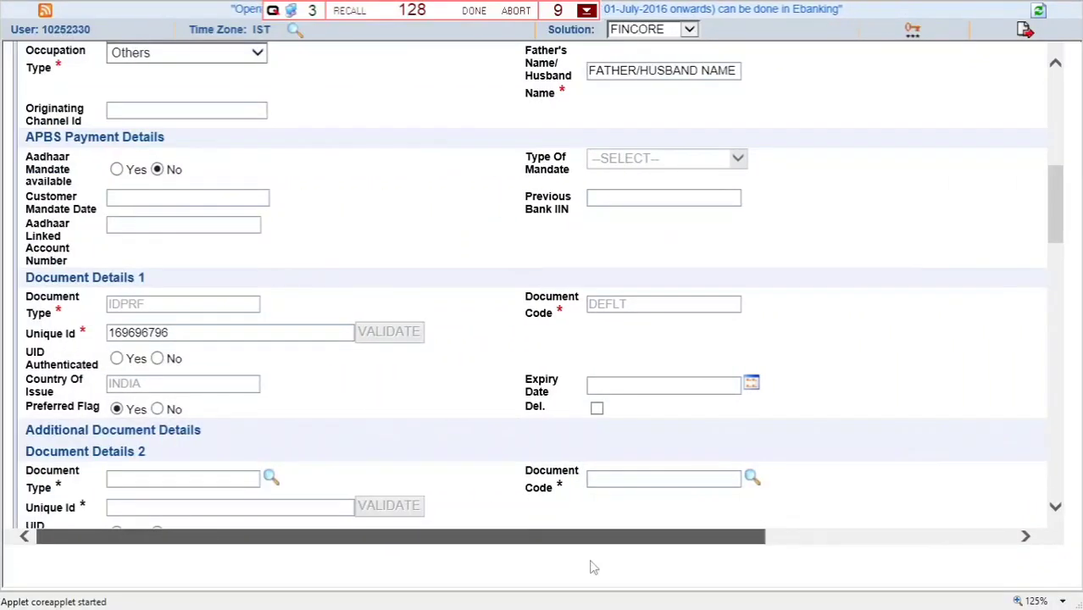
{"action": "left_click", "coordinate": [157, 410]}
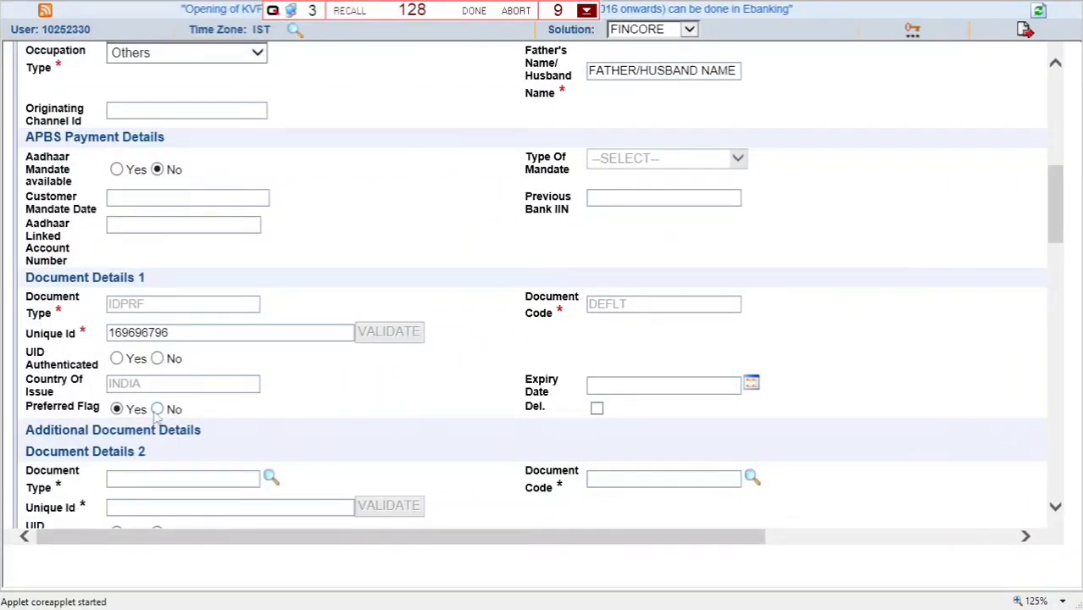
{"action": "left_click", "coordinate": [597, 410]}
{"action": "scroll", "coordinate": [339, 406], "scroll_direction": "down", "scroll_amount": 1}
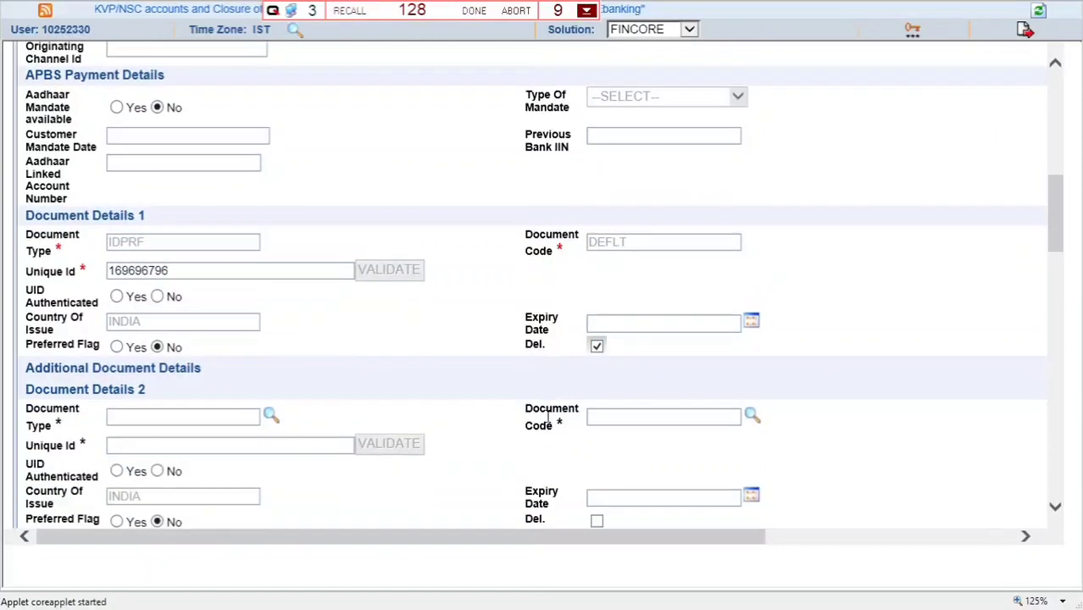
{"action": "scroll", "coordinate": [342, 408], "scroll_direction": "down", "scroll_amount": 1}
- Add an ADPRF/ADHAR document with the customer's Aadhaar number, UID-authenticated and preferred
{"action": "left_click", "coordinate": [185, 334]}
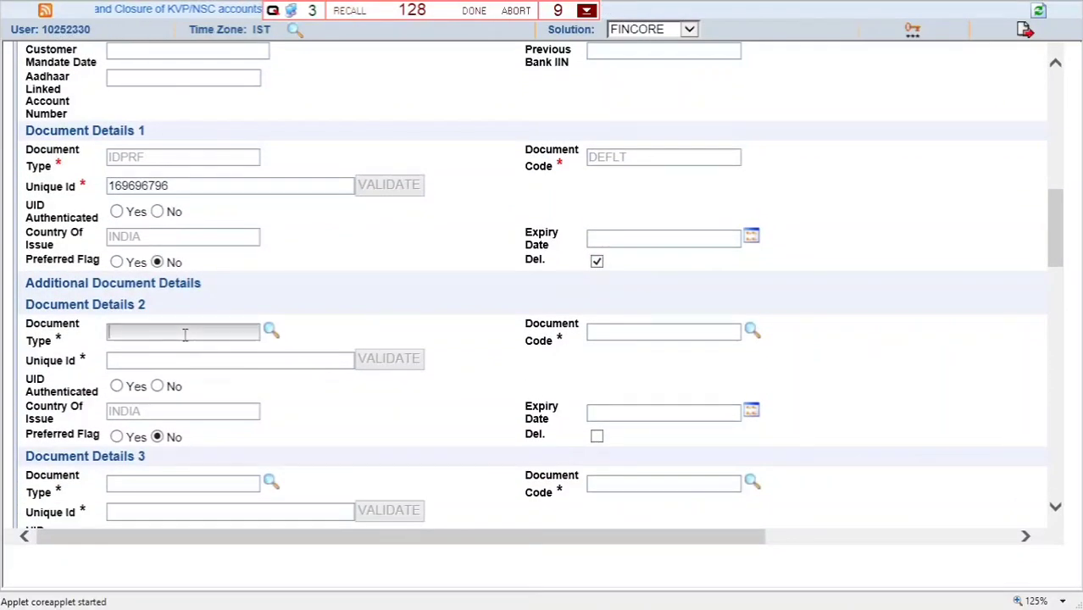
{"action": "type", "text": "ADPRF"}
{"action": "key", "text": "Tab"}
{"action": "key", "text": "Return"}
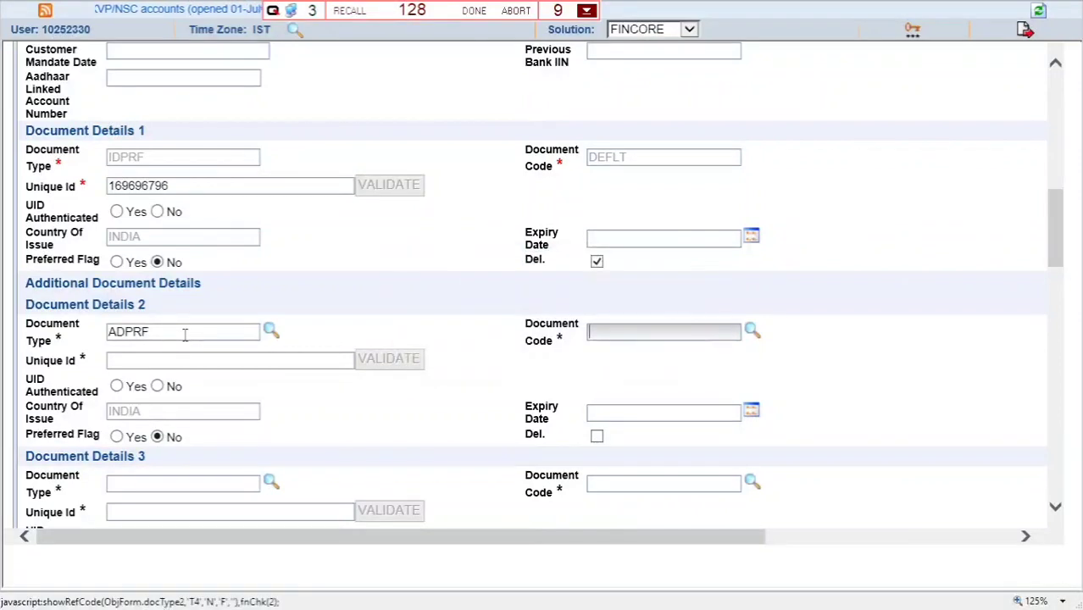
{"action": "type", "text": "ADHAR"}
{"action": "key", "text": "Tab"}
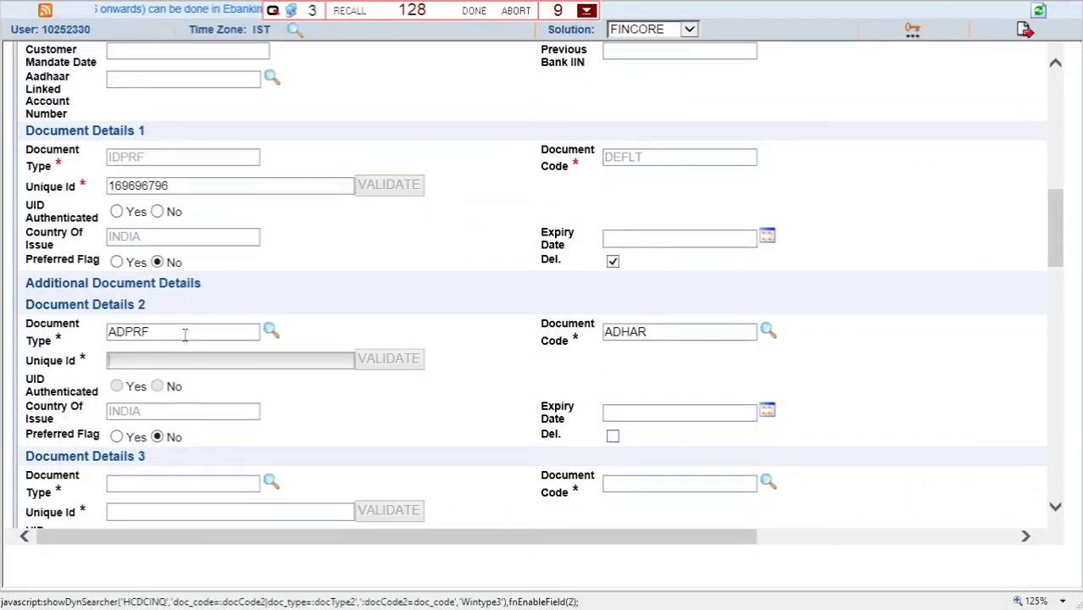
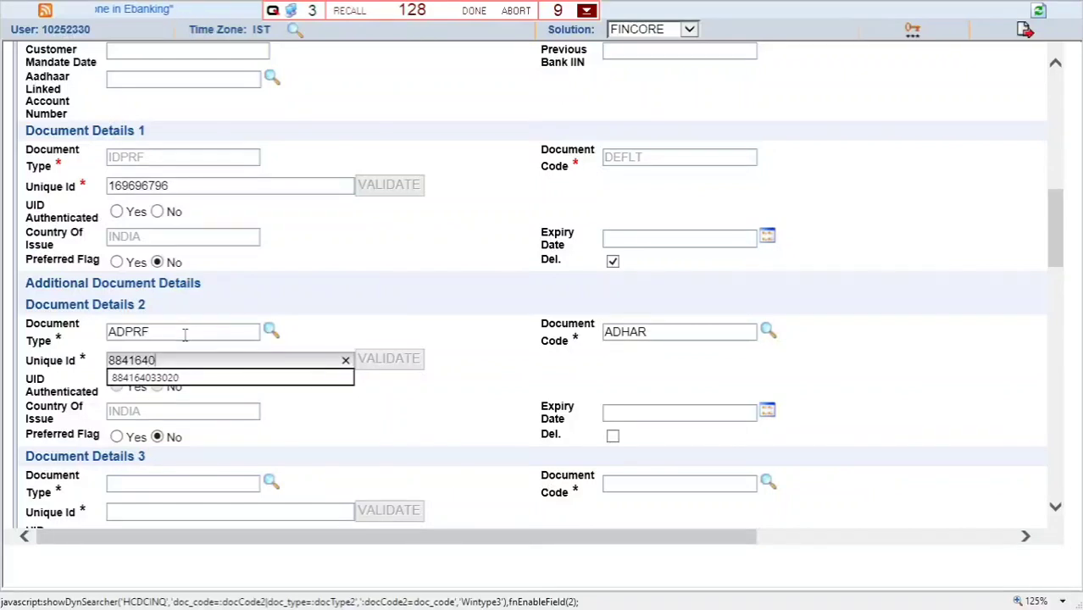
{"action": "key", "text": "Tab"}
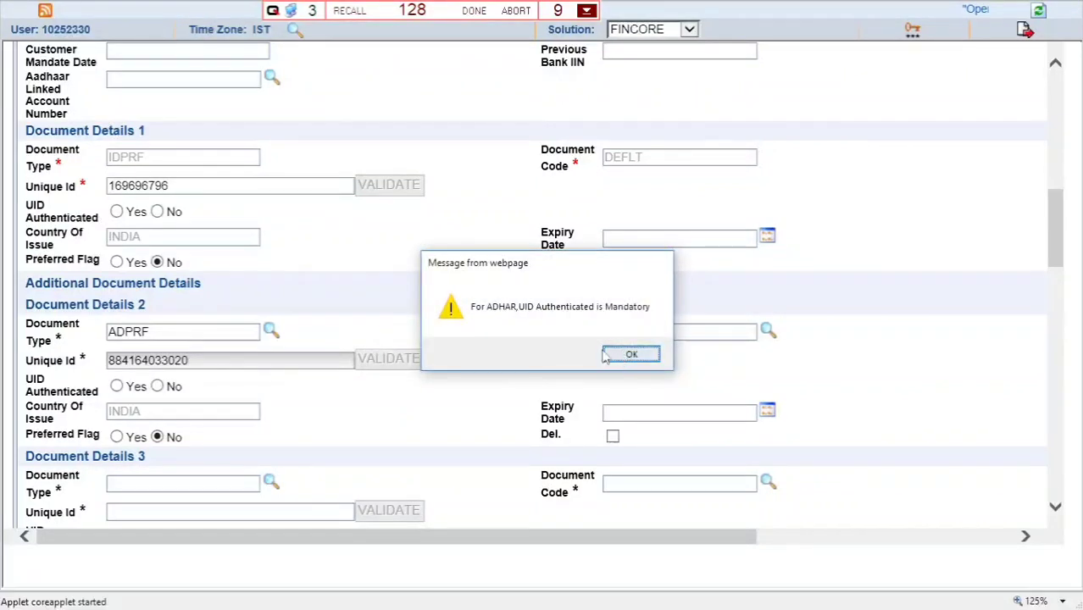
{"action": "left_click", "coordinate": [619, 356]}
{"action": "left_click", "coordinate": [116, 441]}
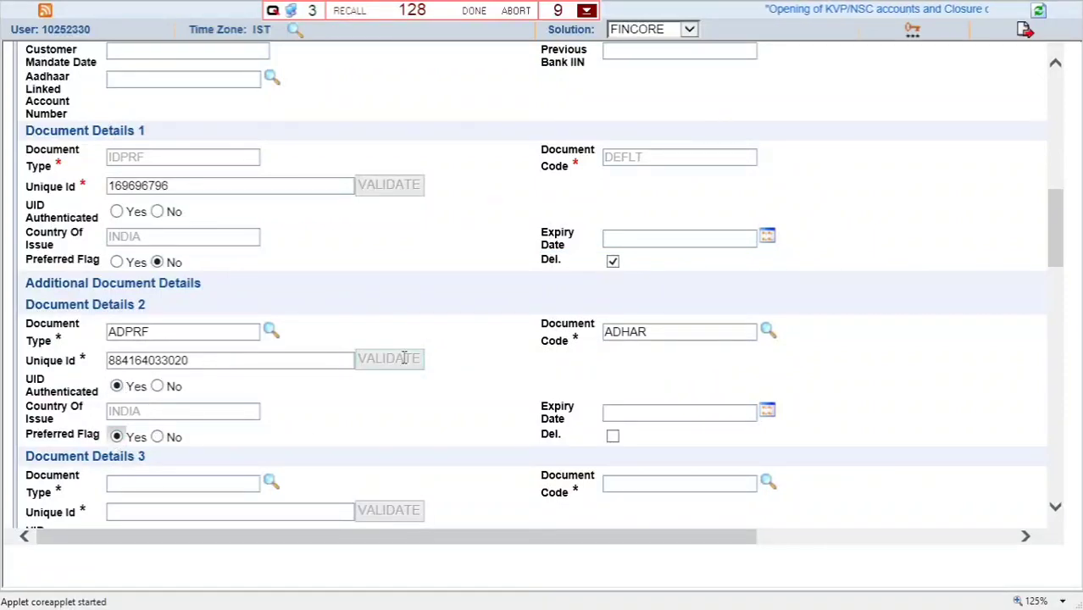
{"action": "scroll", "coordinate": [405, 360], "scroll_direction": "down", "scroll_amount": 5}
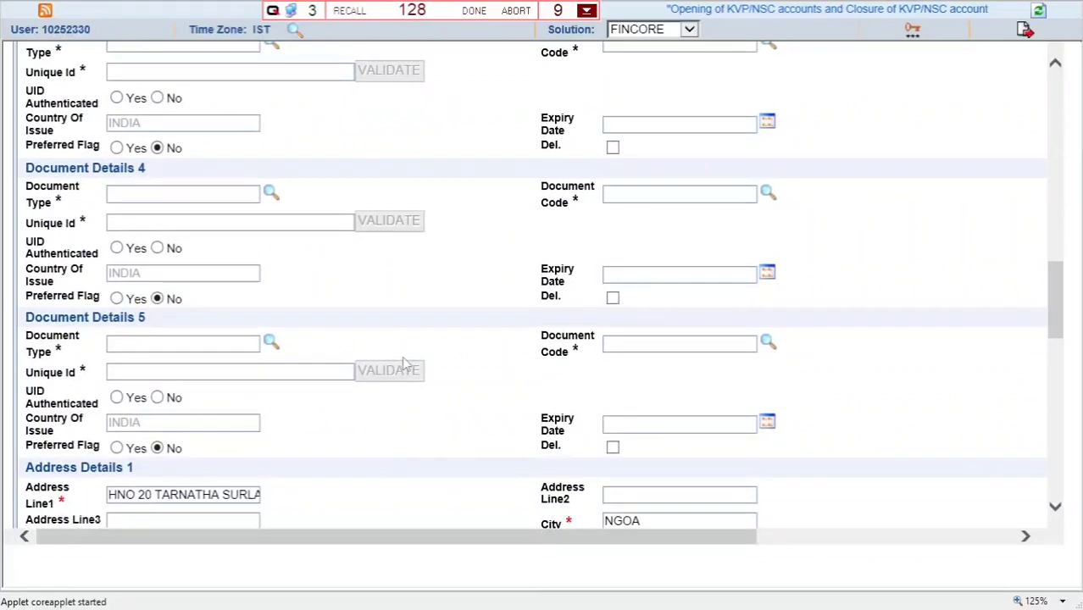
- Leave the mobile number as it is and set Enable Phone Banking/IVR back to No
{"action": "scroll", "coordinate": [404, 365], "scroll_direction": "down", "scroll_amount": 8}
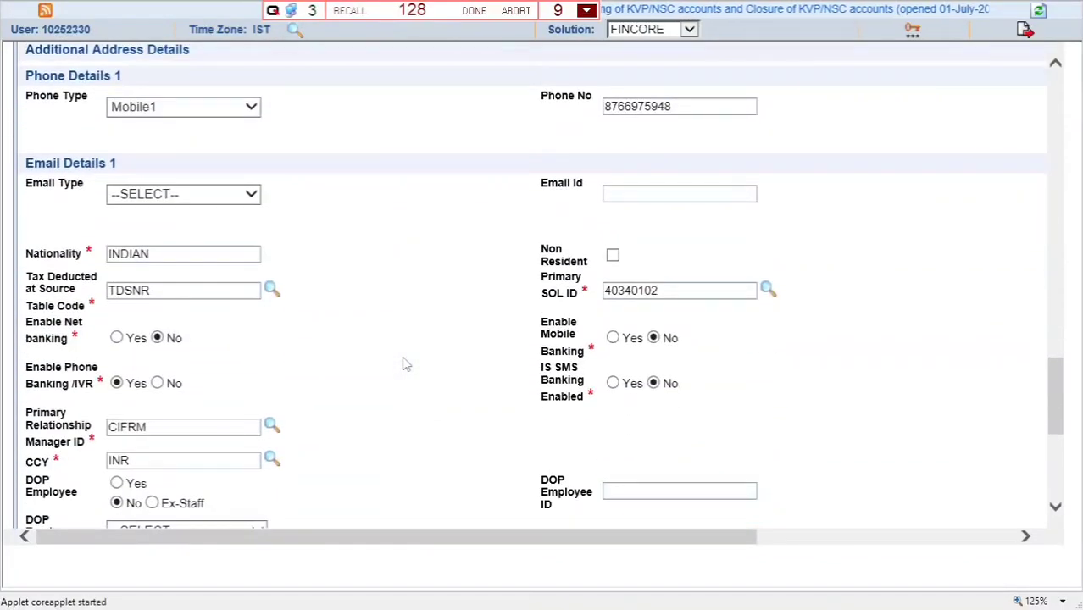
{"action": "double_click", "coordinate": [703, 108]}
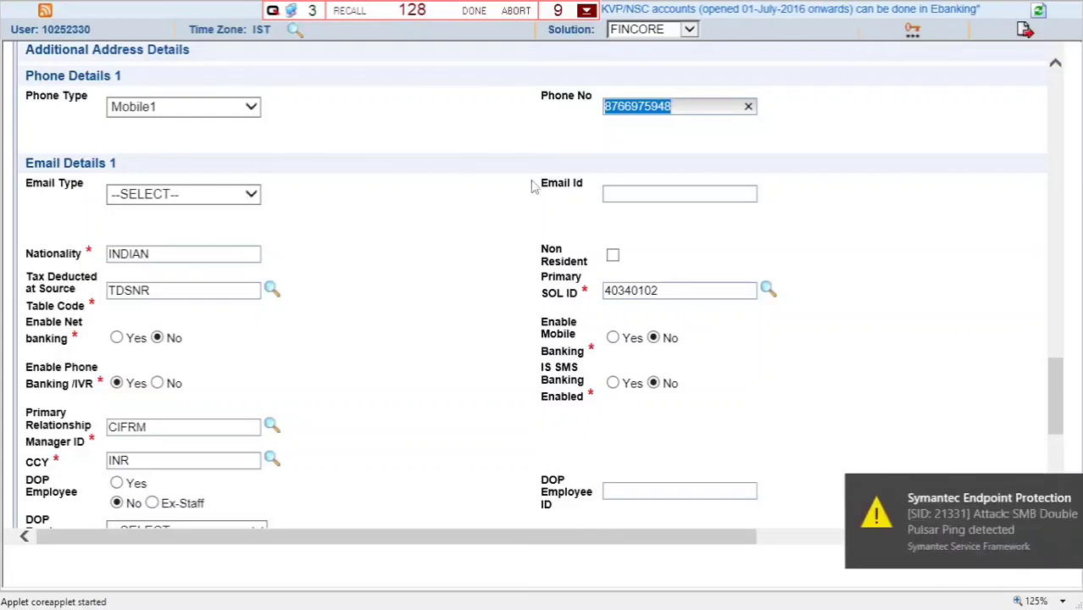
{"action": "left_click", "coordinate": [426, 244]}
{"action": "scroll", "coordinate": [426, 246], "scroll_direction": "down", "scroll_amount": 3}
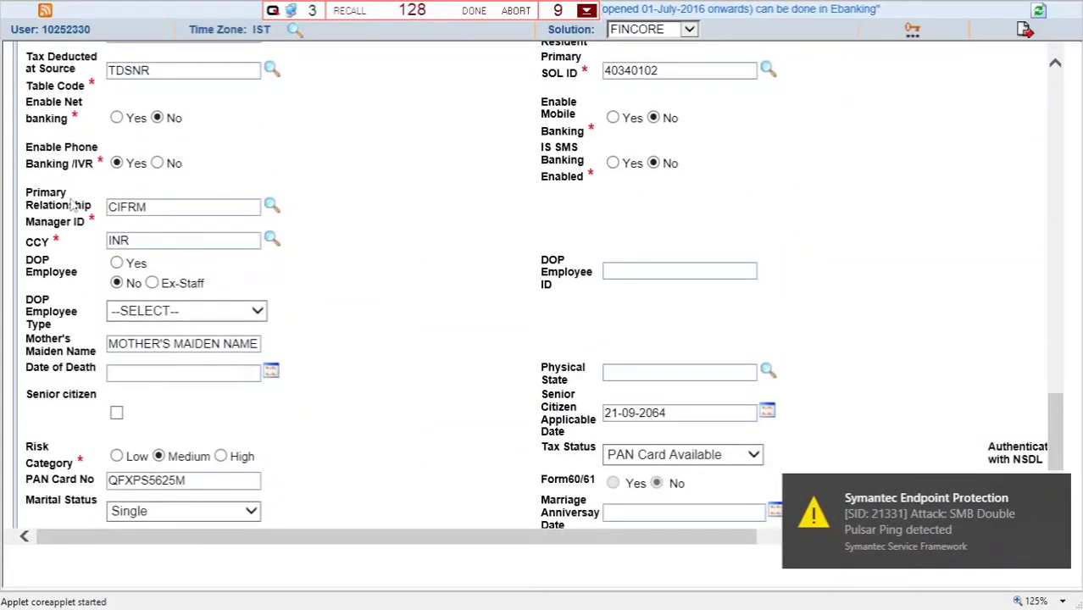
{"action": "left_click", "coordinate": [157, 163]}
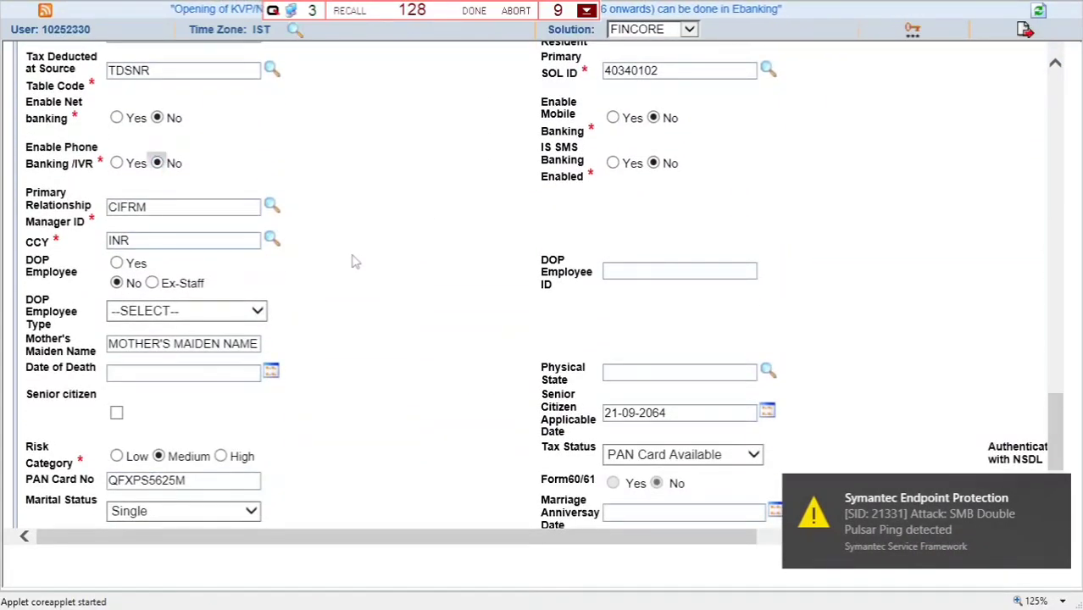
{"action": "scroll", "coordinate": [354, 261], "scroll_direction": "down", "scroll_amount": 3}
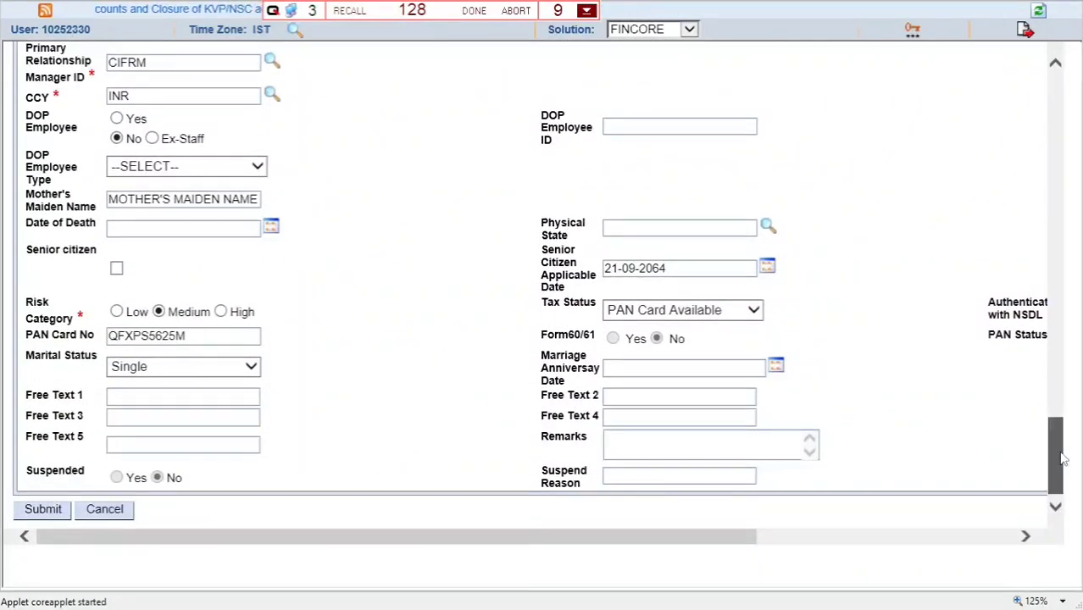
{"action": "left_click_drag", "start_coordinate": [1061, 456], "coordinate": [1061, 144]}
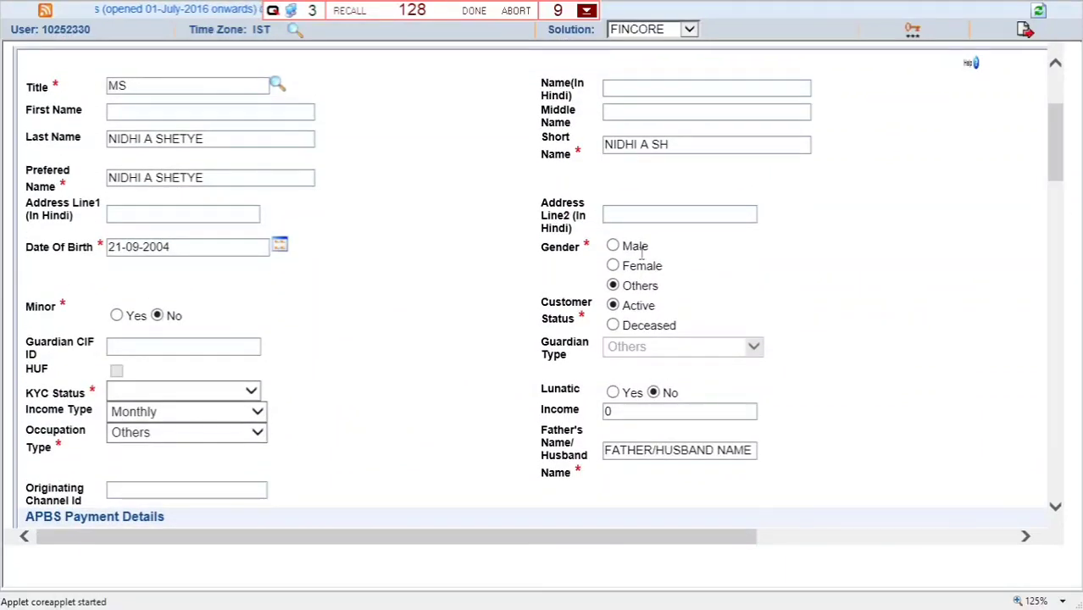
- Change gender to Female, complete the middle name in Last Name, and submit with F10
{"action": "left_click", "coordinate": [613, 266]}
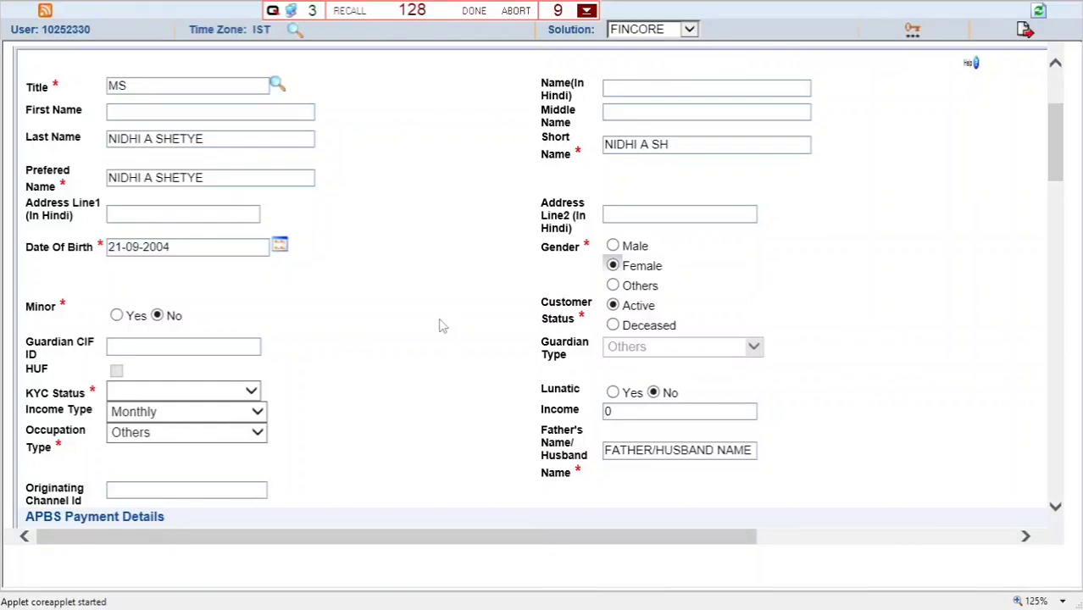
{"action": "left_click", "coordinate": [151, 138]}
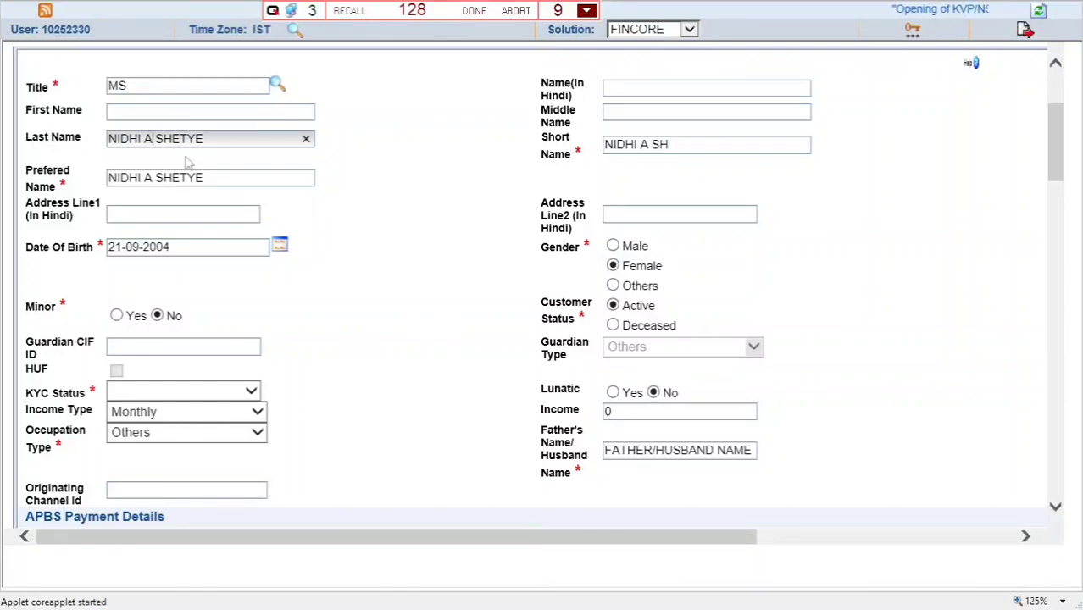
{"action": "type", "text": "RUN"}
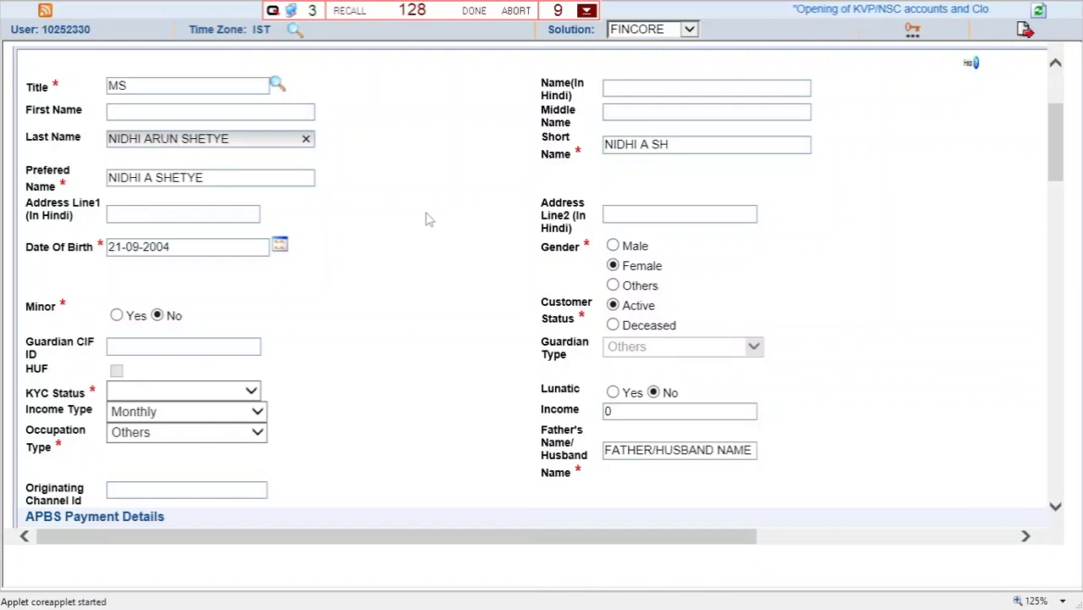
{"action": "left_click", "coordinate": [428, 218]}
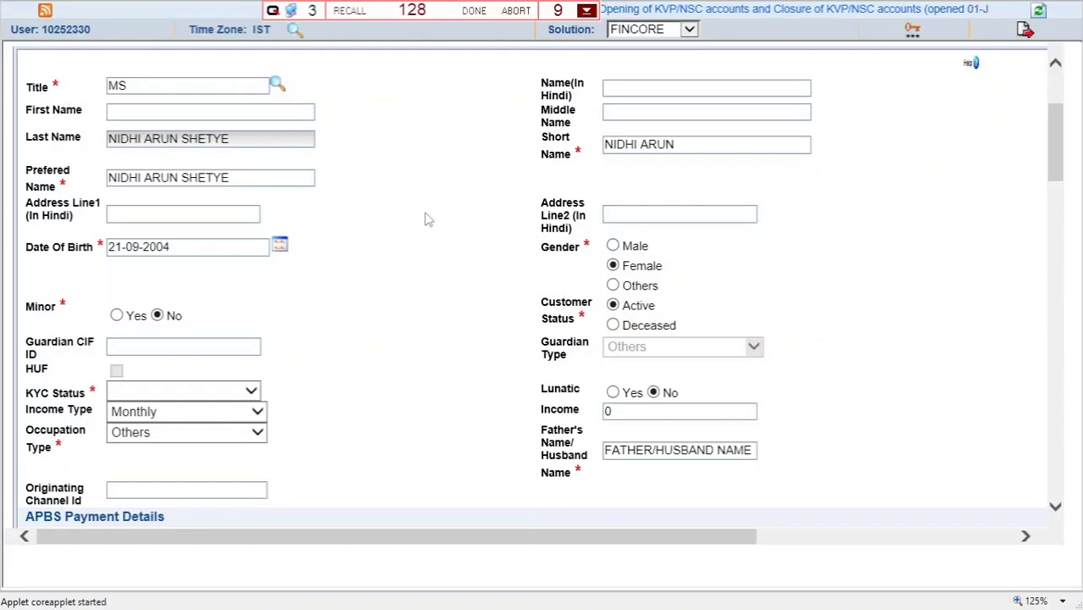
{"action": "key", "text": "F10"}
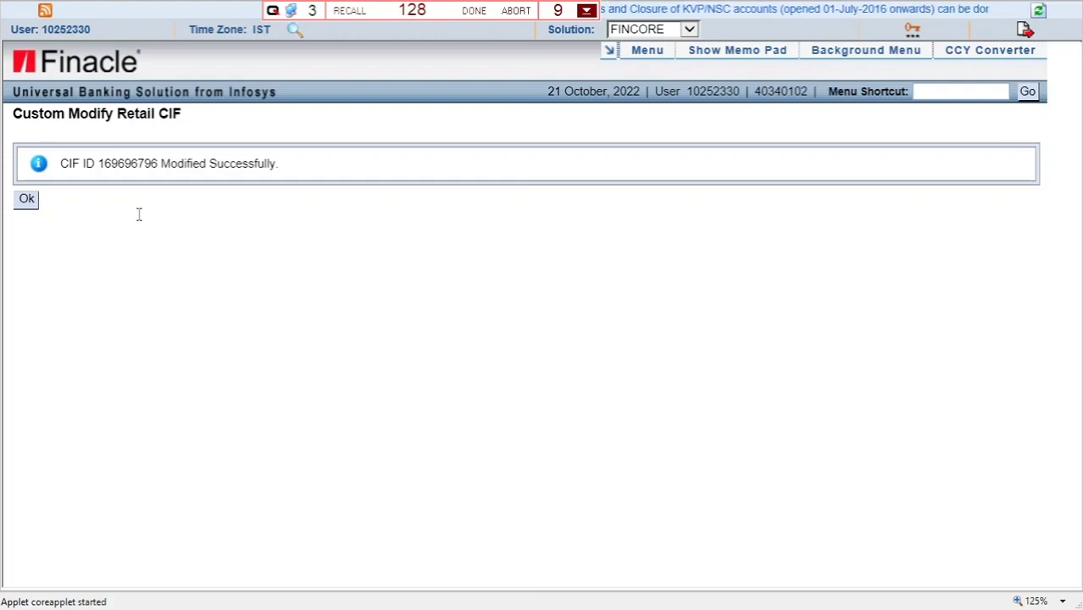
- Choose M-MODIFY again and load the same customer's record by its CIF ID
{"action": "left_click", "coordinate": [297, 164]}
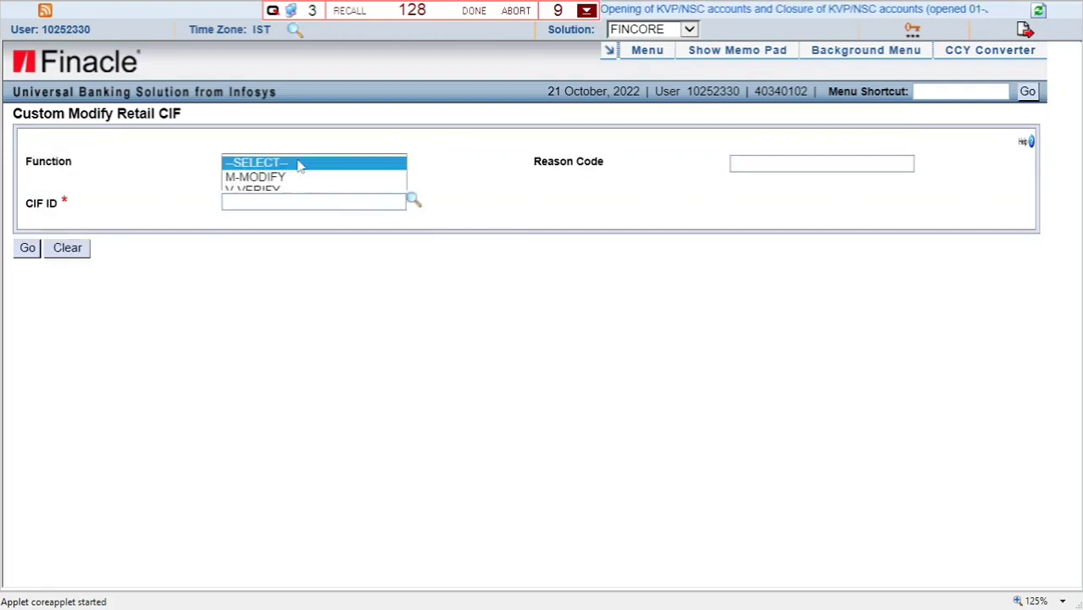
{"action": "left_click", "coordinate": [288, 178]}
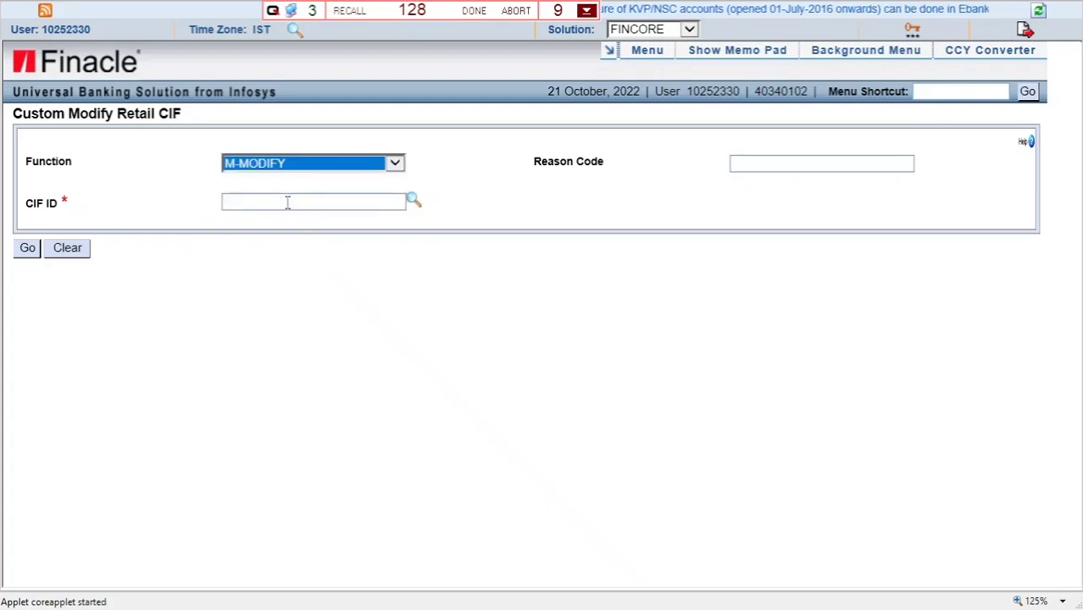
{"action": "left_click", "coordinate": [288, 202]}
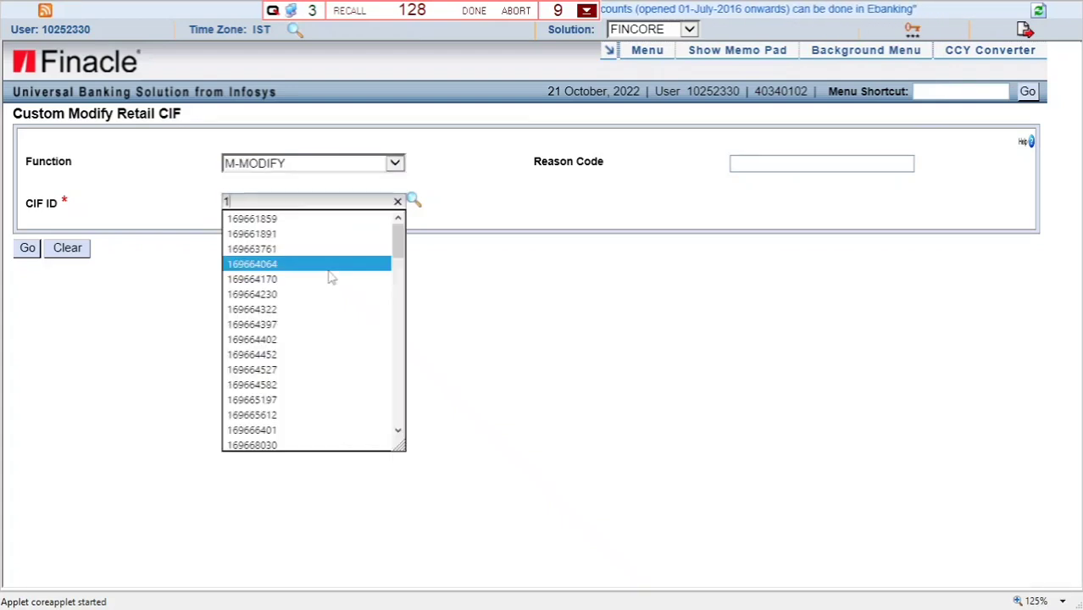
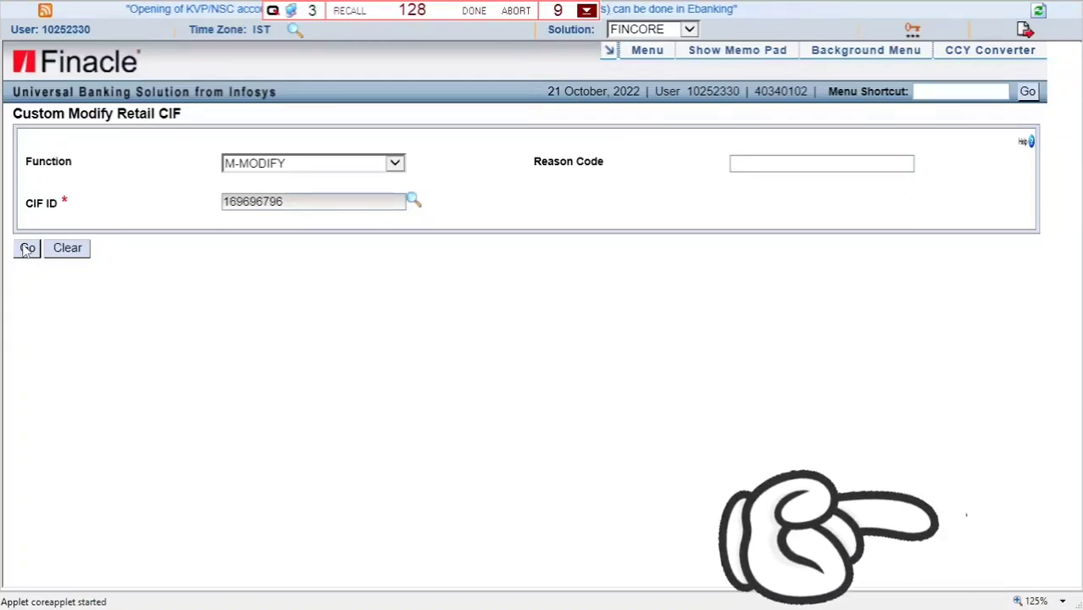
{"action": "left_click", "coordinate": [27, 249]}
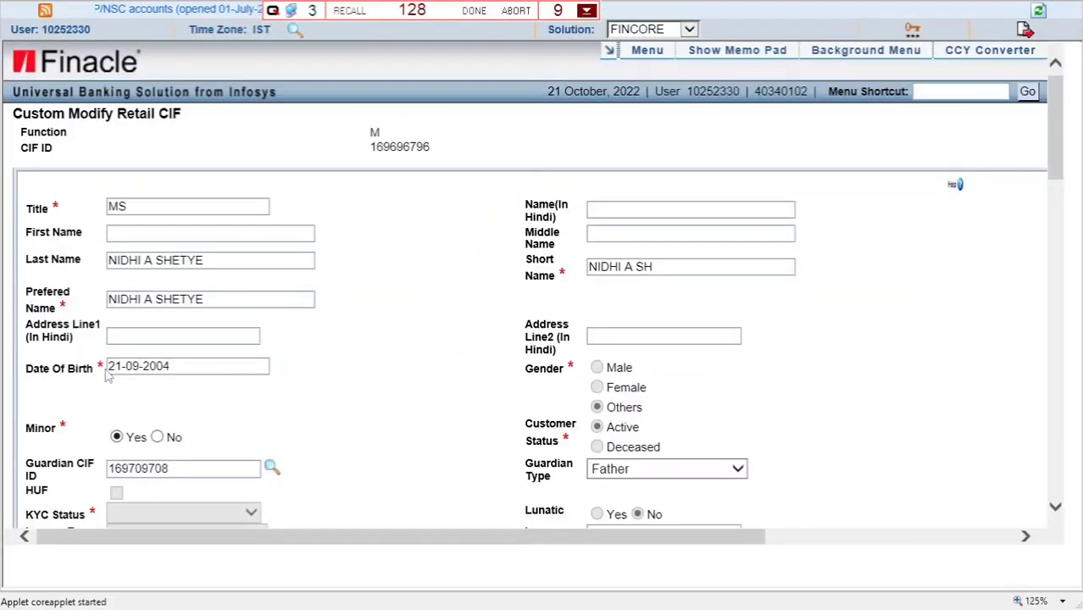
{"action": "scroll", "coordinate": [385, 377], "scroll_direction": "down", "scroll_amount": 10}
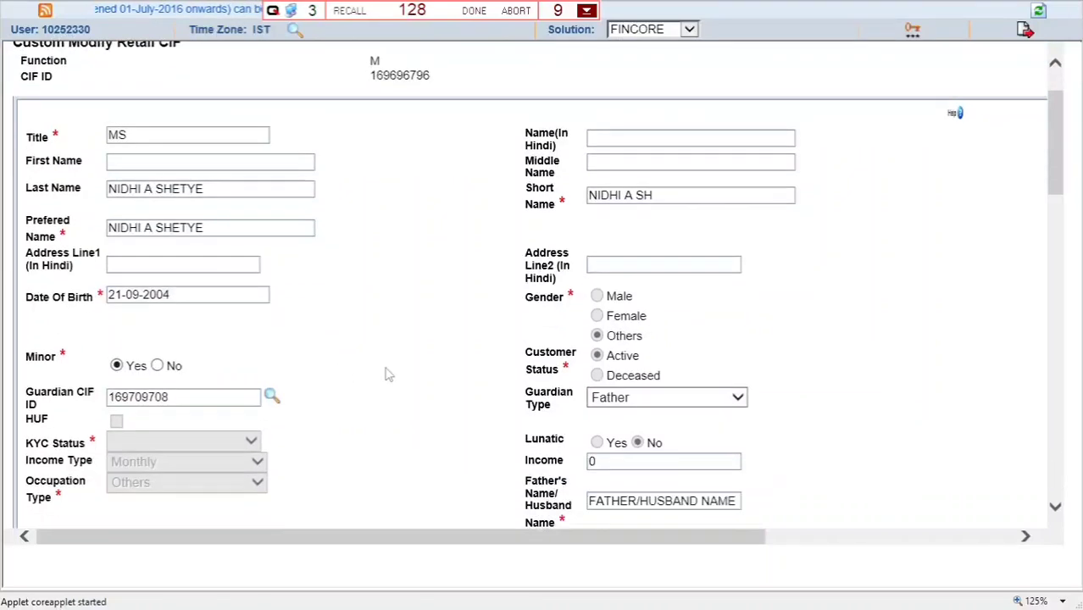
{"action": "scroll", "coordinate": [386, 374], "scroll_direction": "down", "scroll_amount": 5}
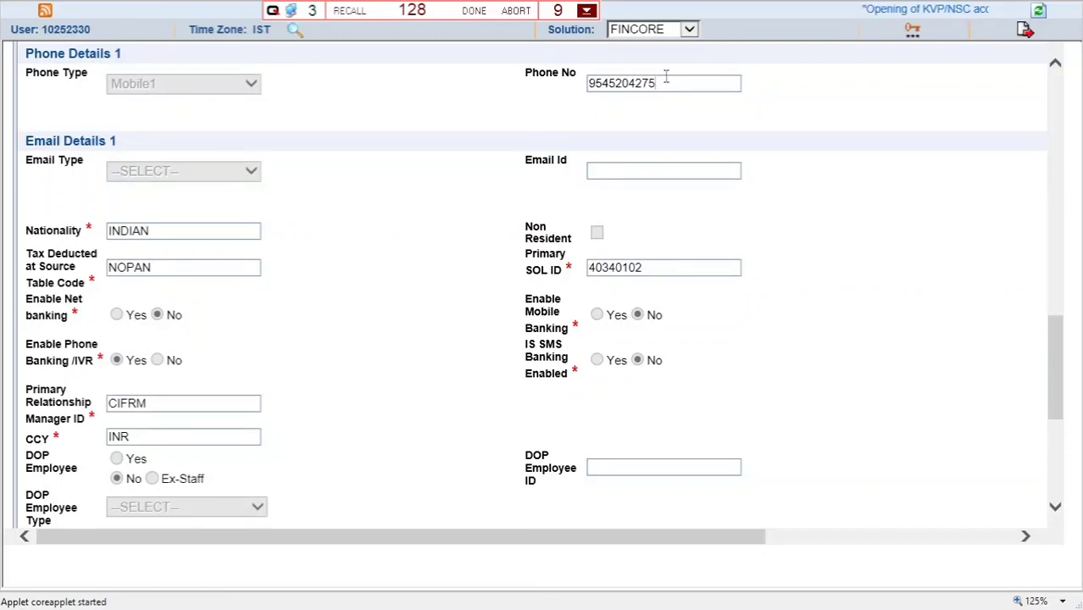
{"action": "scroll", "coordinate": [377, 399], "scroll_direction": "down", "scroll_amount": 5}
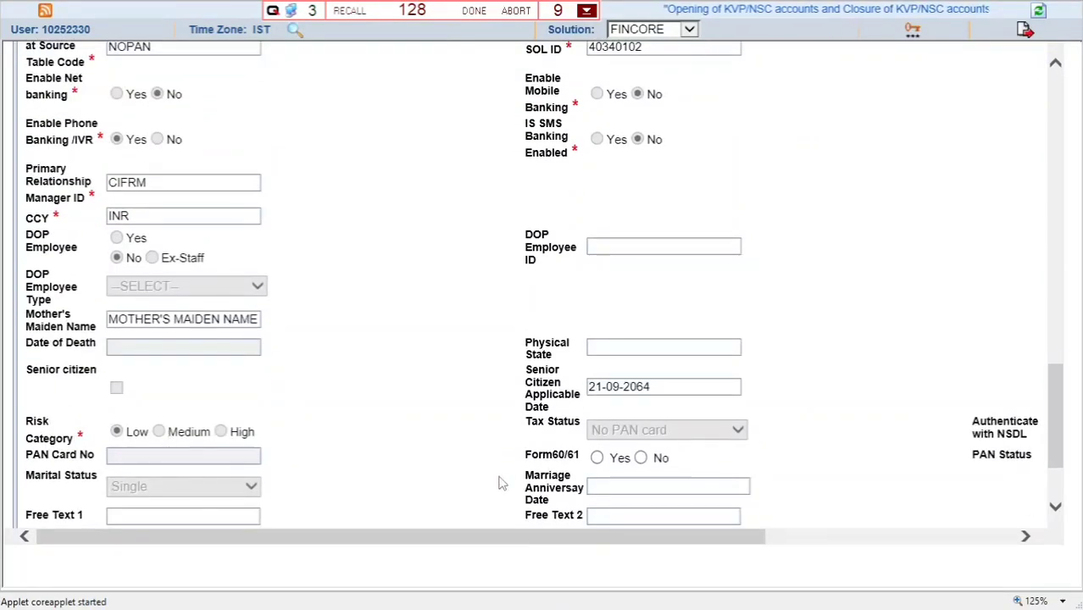
{"action": "scroll", "coordinate": [503, 482], "scroll_direction": "up", "scroll_amount": 15}
{"action": "scroll", "coordinate": [503, 482], "scroll_direction": "up", "scroll_amount": 5}
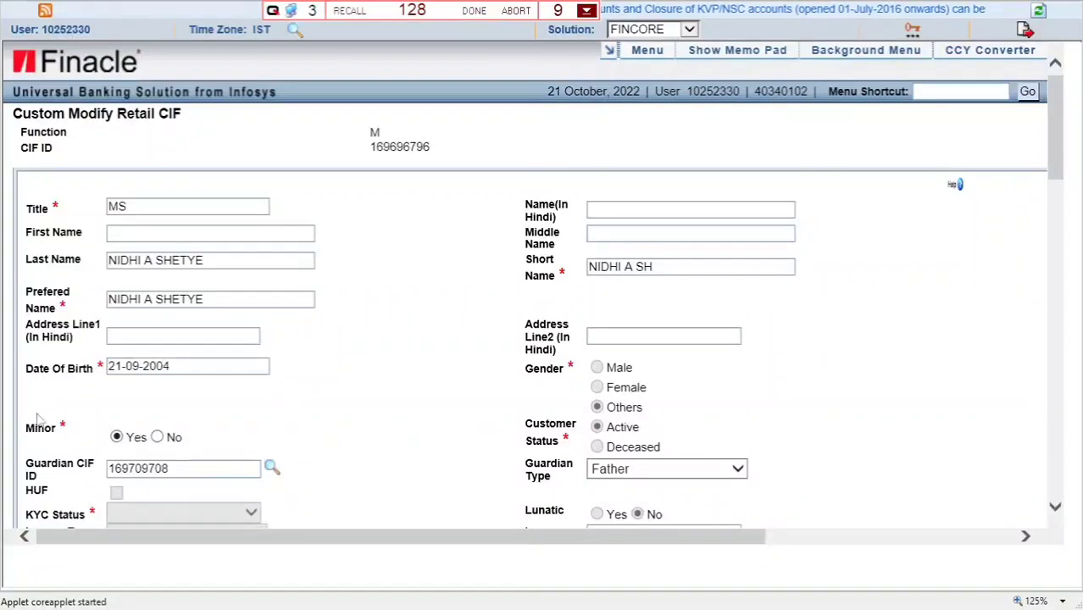
- Set Minor to No, clearing the guardian CIF ID and guardian type
{"action": "left_click_drag", "start_coordinate": [30, 369], "coordinate": [149, 361]}
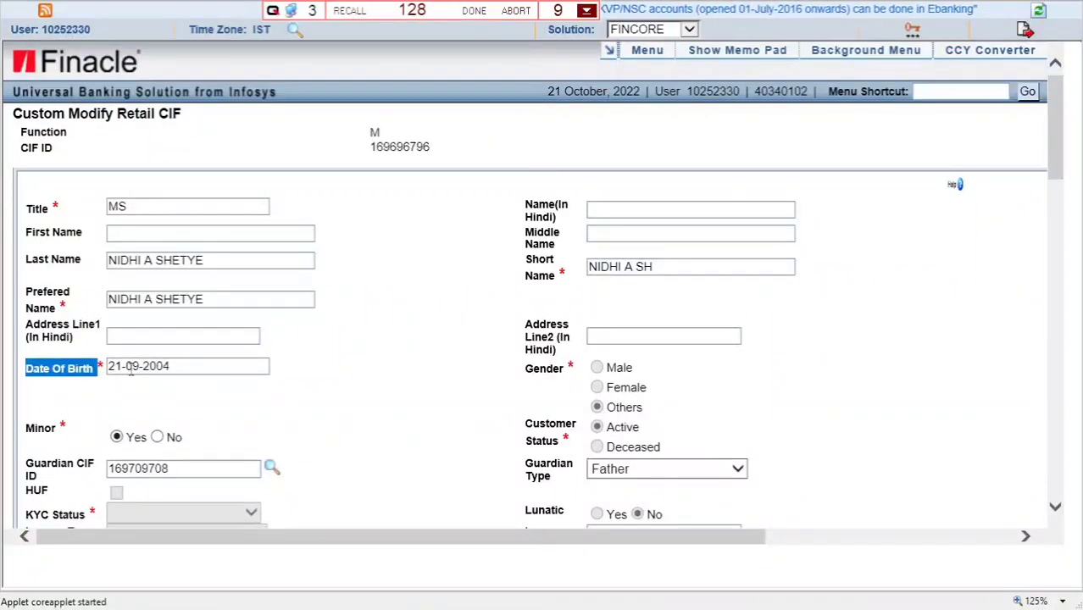
{"action": "left_click", "coordinate": [94, 430]}
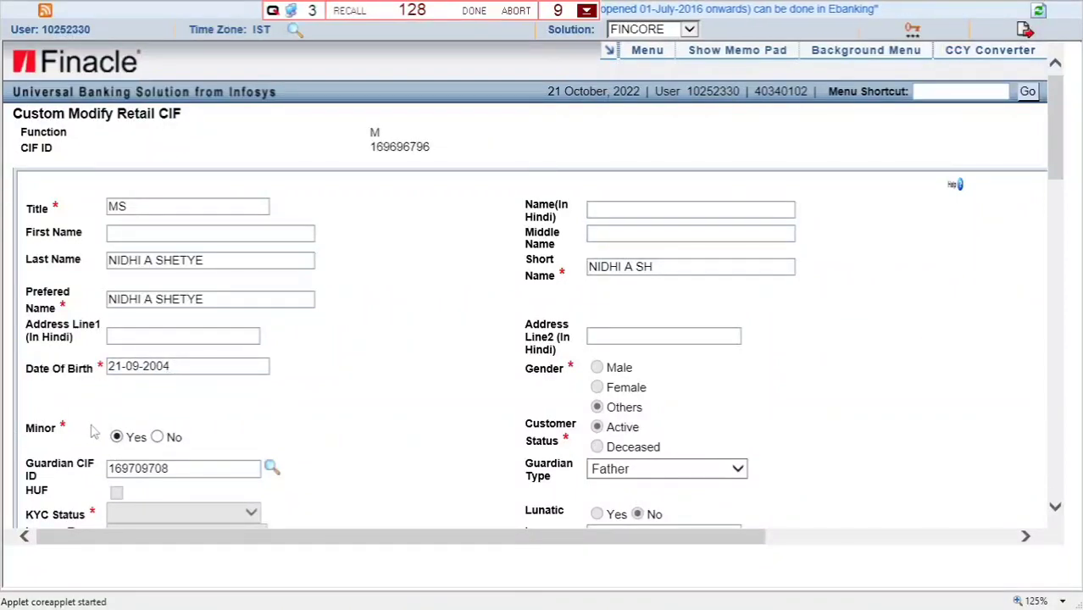
{"action": "left_click", "coordinate": [158, 437]}
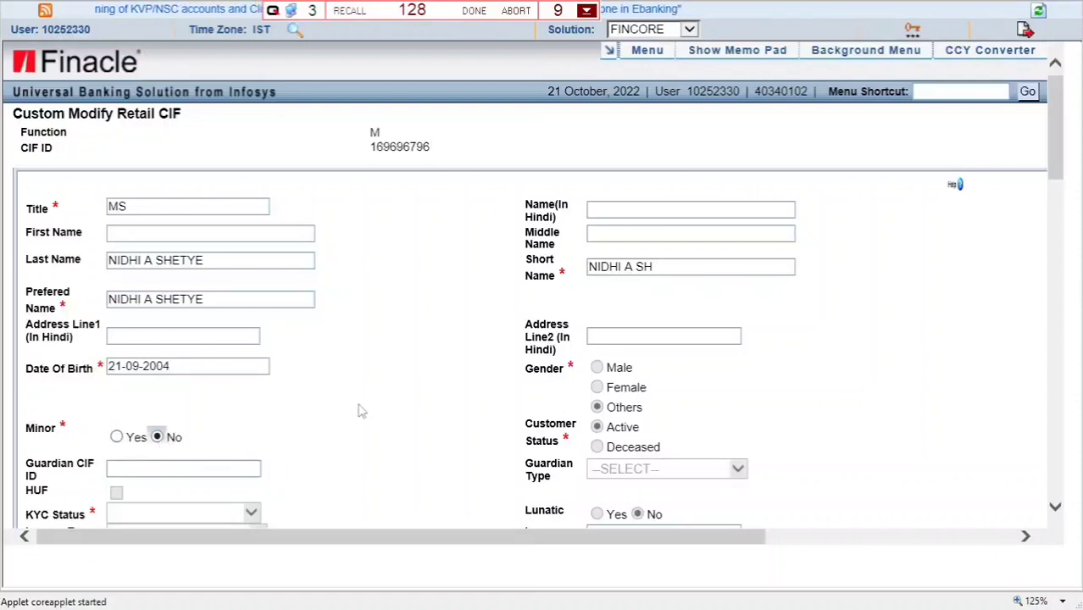
- Resubmit the customer record, which triggers the PAN or Form 60/61 error
{"action": "scroll", "coordinate": [360, 411], "scroll_direction": "down", "scroll_amount": 2}
{"action": "scroll", "coordinate": [358, 411], "scroll_direction": "down", "scroll_amount": 15}
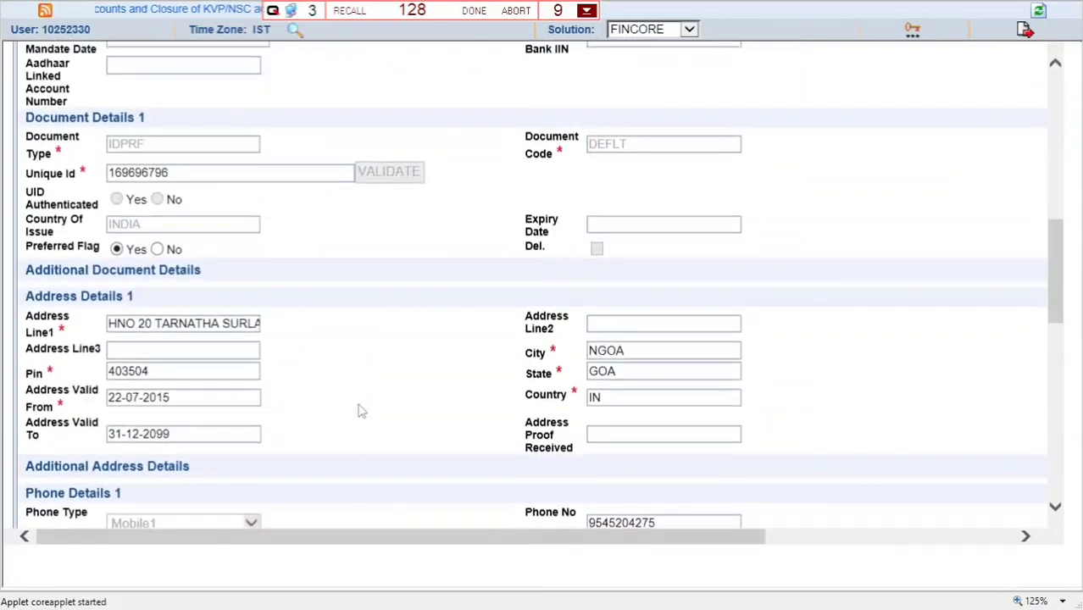
{"action": "scroll", "coordinate": [357, 411], "scroll_direction": "down", "scroll_amount": 1}
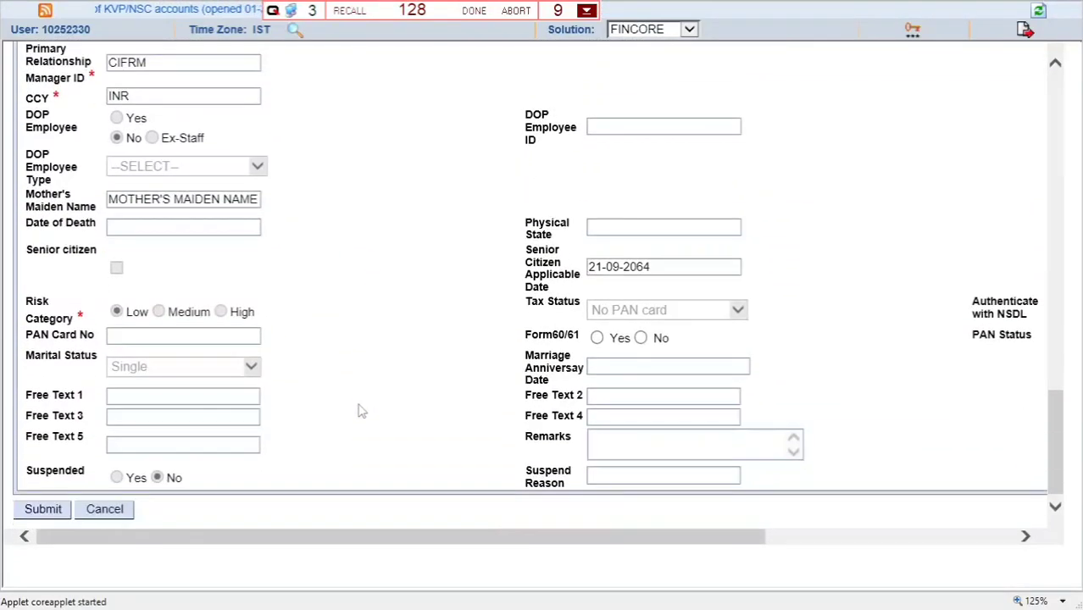
{"action": "scroll", "coordinate": [164, 353], "scroll_direction": "up", "scroll_amount": 5}
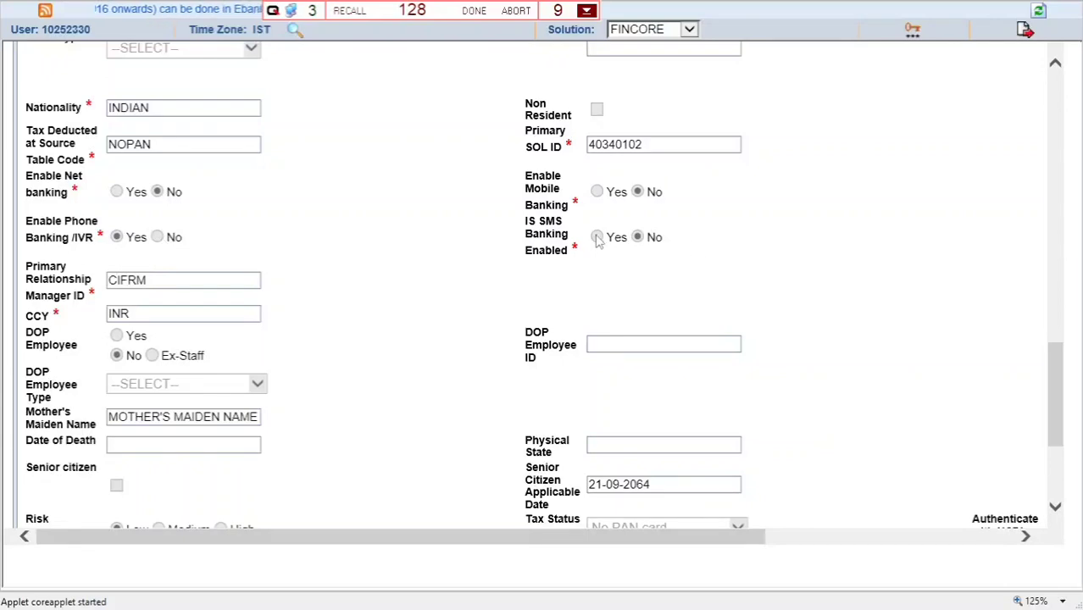
{"action": "scroll", "coordinate": [598, 240], "scroll_direction": "down", "scroll_amount": 3}
{"action": "scroll", "coordinate": [337, 461], "scroll_direction": "down", "scroll_amount": 2}
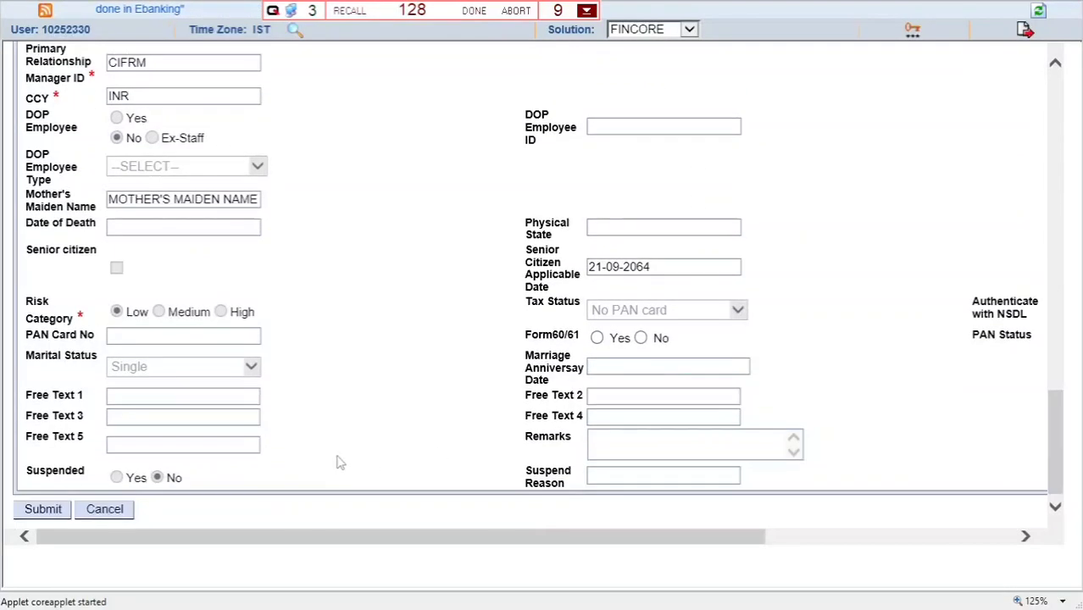
{"action": "left_click", "coordinate": [42, 510]}
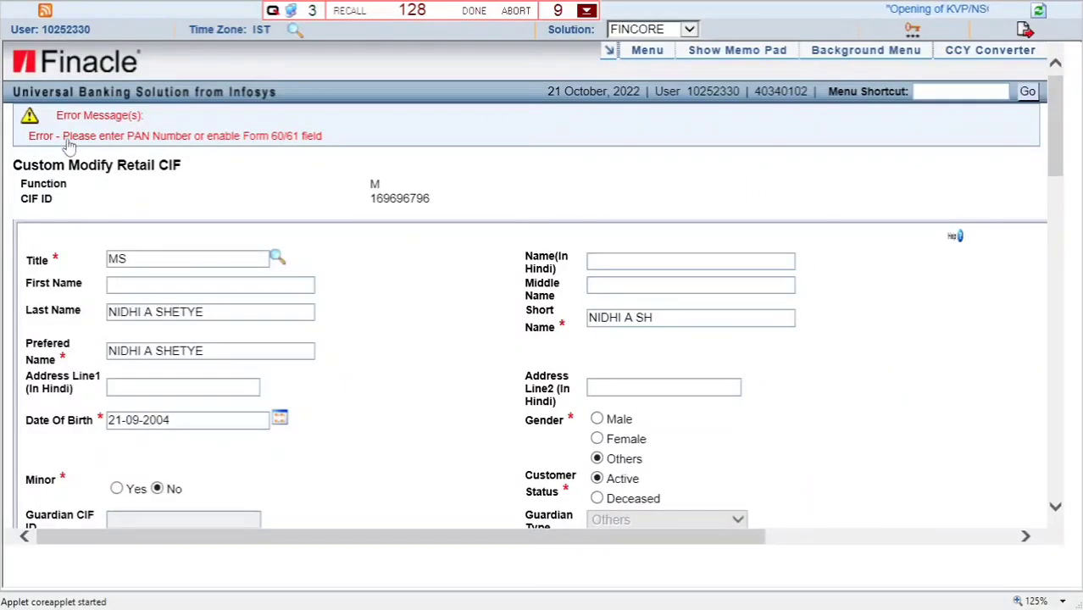
- Set Tax Status to PAN Card Available and acknowledge the 'Pan Card Number is Mandatory' alert
{"action": "scroll", "coordinate": [410, 454], "scroll_direction": "down", "scroll_amount": 15}
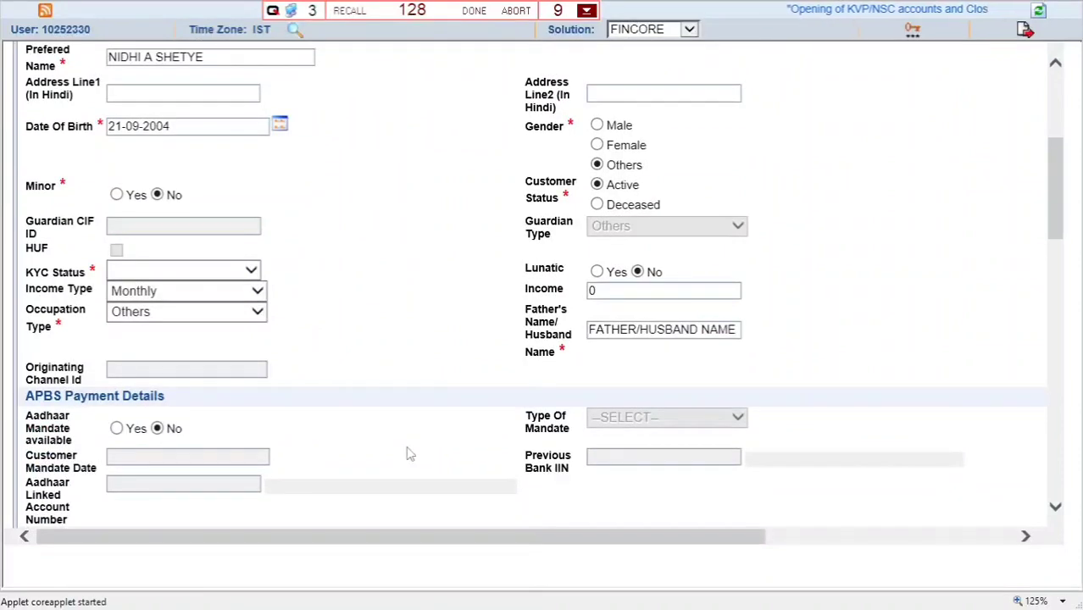
{"action": "scroll", "coordinate": [408, 444], "scroll_direction": "down", "scroll_amount": 5}
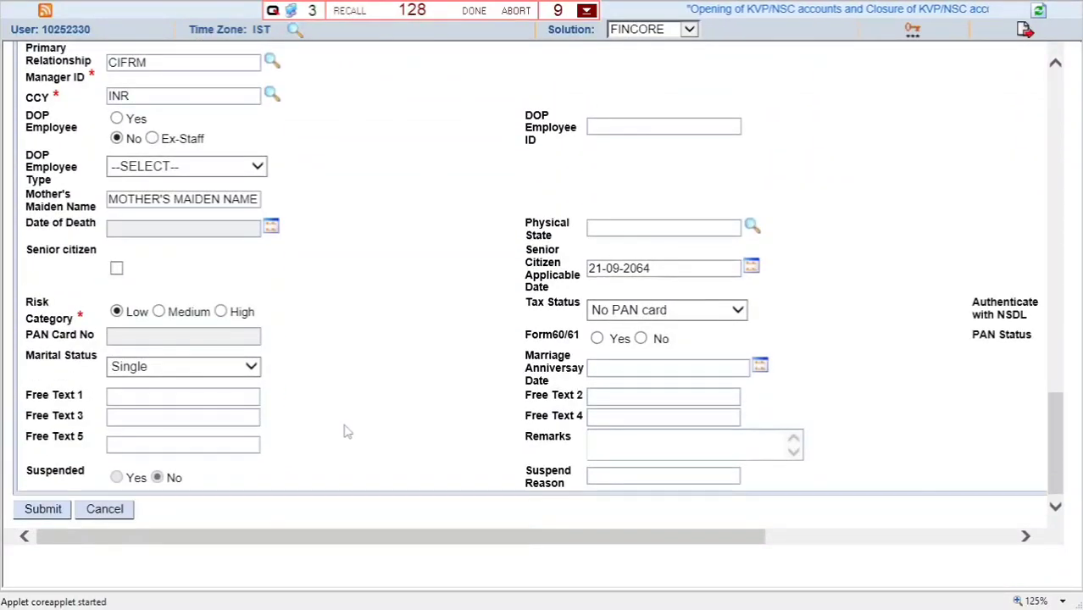
{"action": "left_click", "coordinate": [631, 311]}
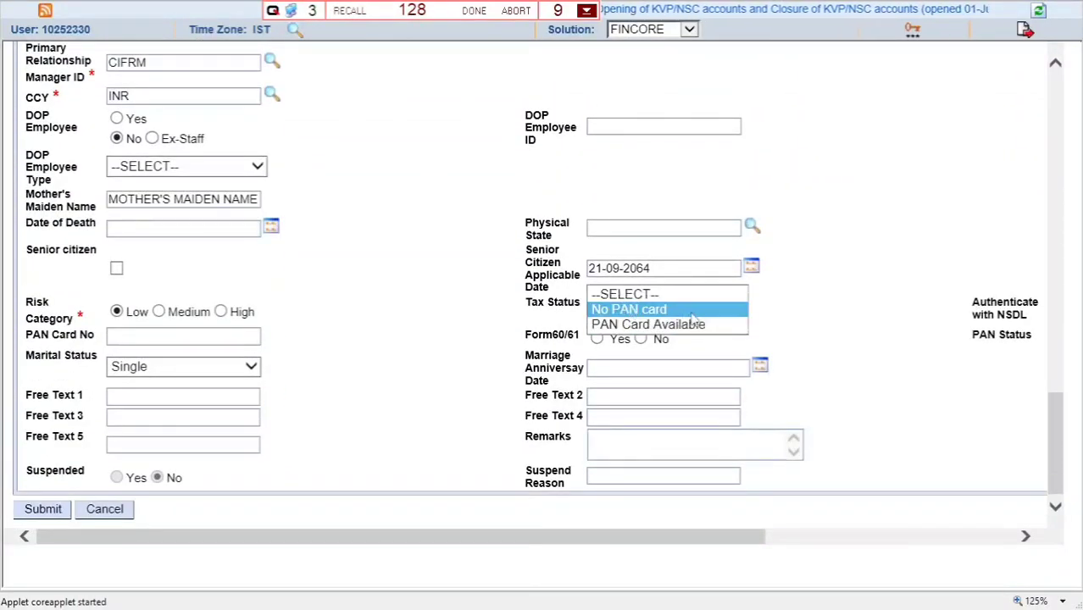
{"action": "left_click", "coordinate": [650, 326]}
{"action": "left_click", "coordinate": [653, 354]}
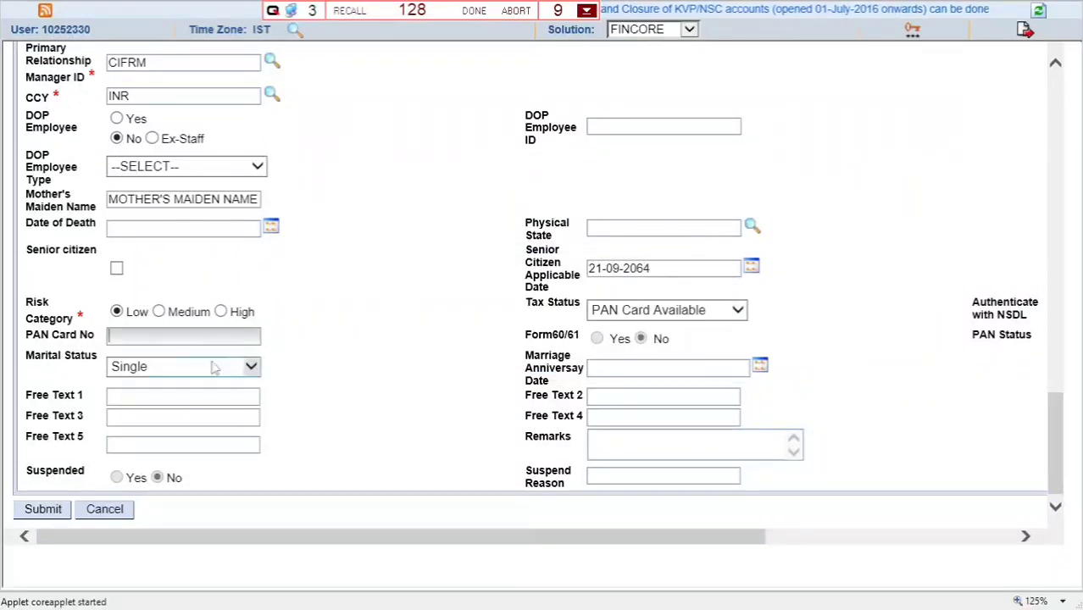